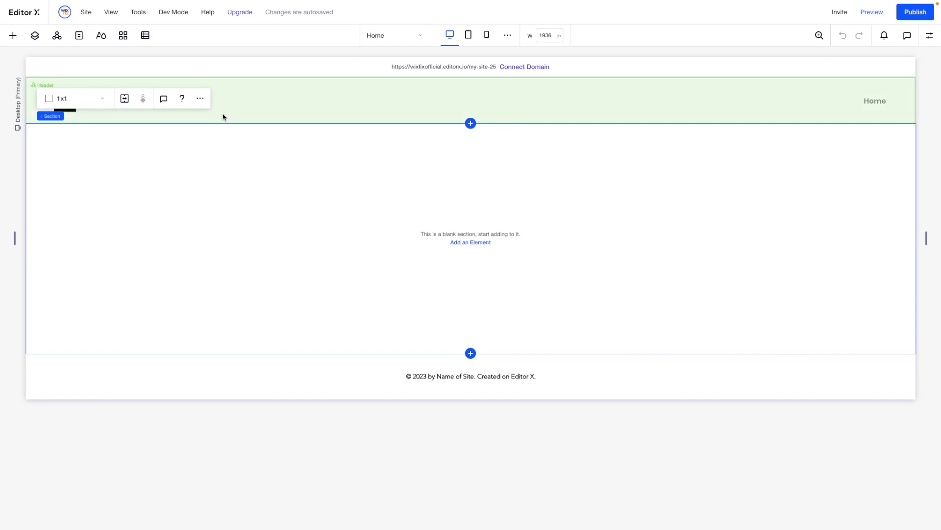
# Add the Content Manager to the site and create a multiple-item collection named Team.
pyautogui.click(146, 35)
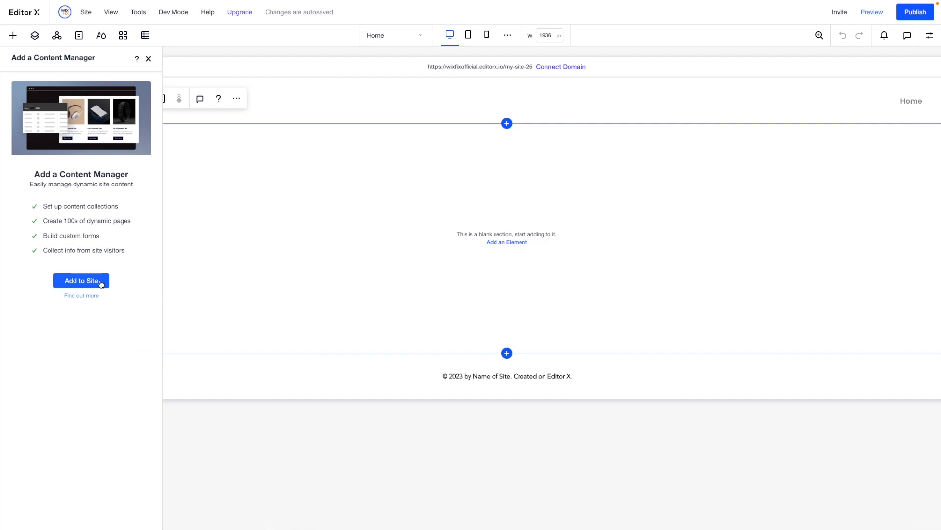
pyautogui.click(101, 283)
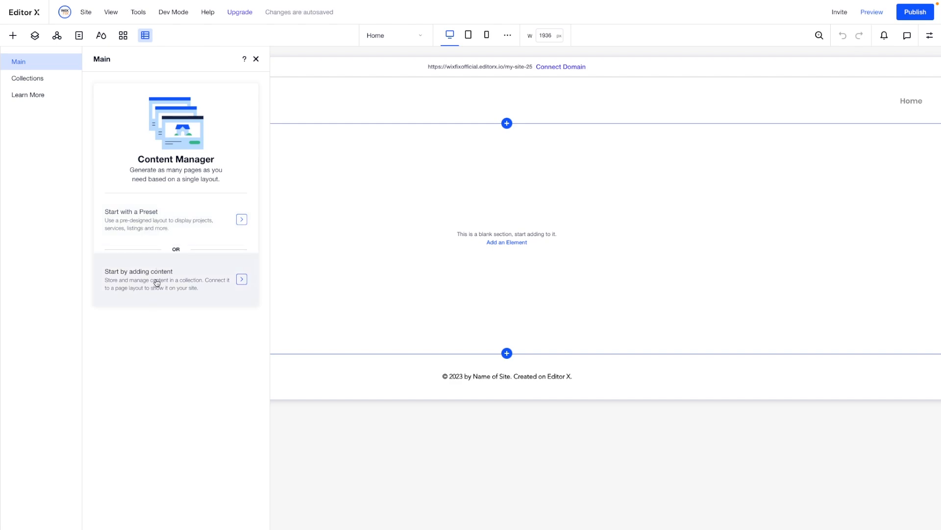
pyautogui.click(28, 85)
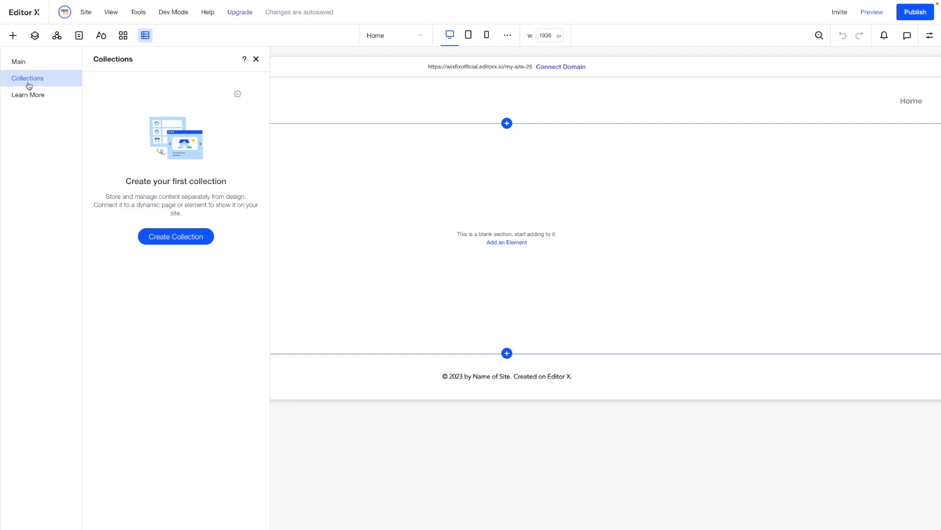
pyautogui.click(176, 237)
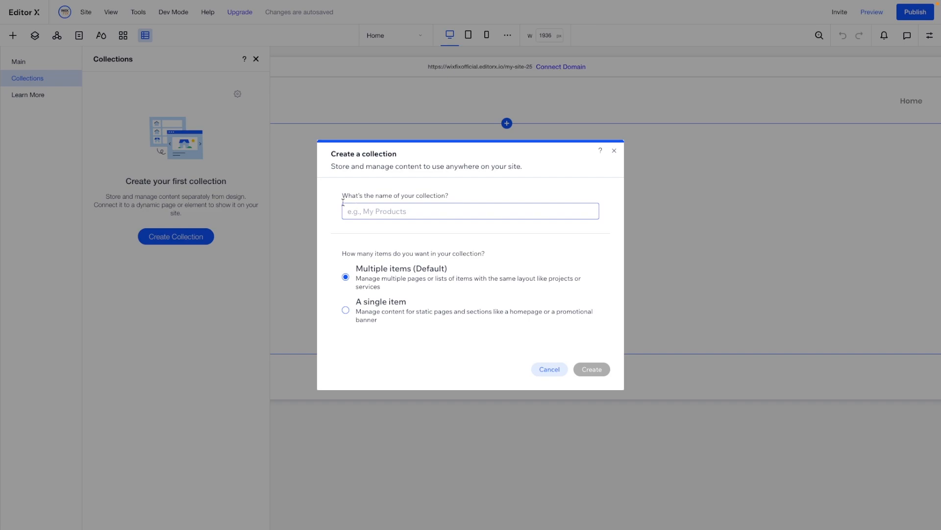
pyautogui.write('Team')
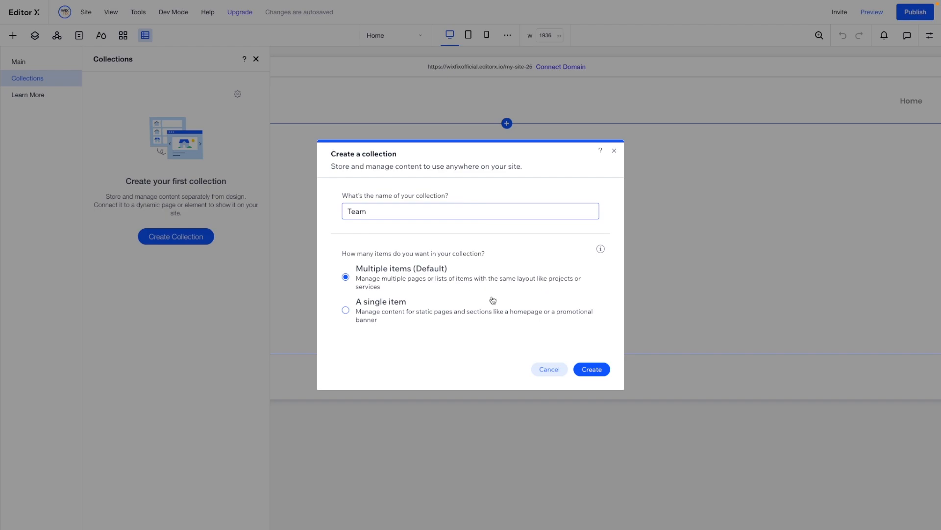
pyautogui.click(592, 370)
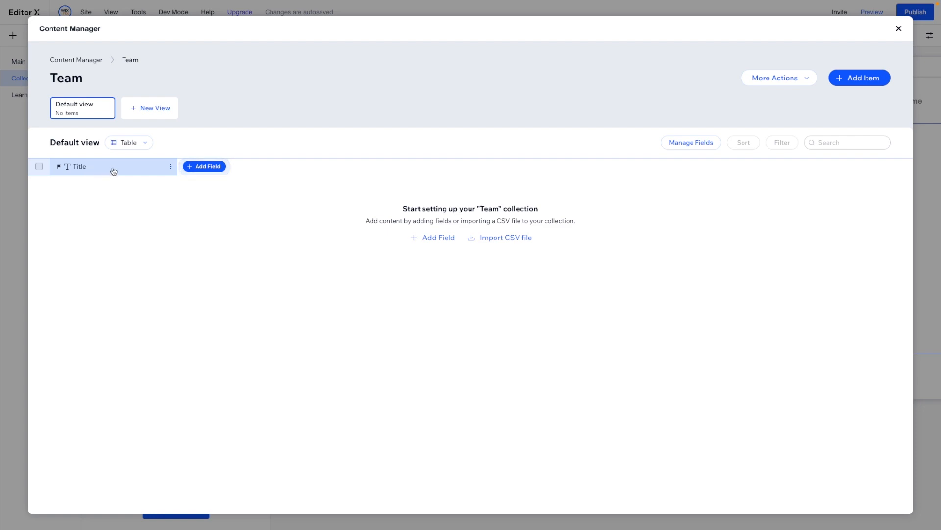
# Add a text field named Name to the Team collection.
pyautogui.click(205, 168)
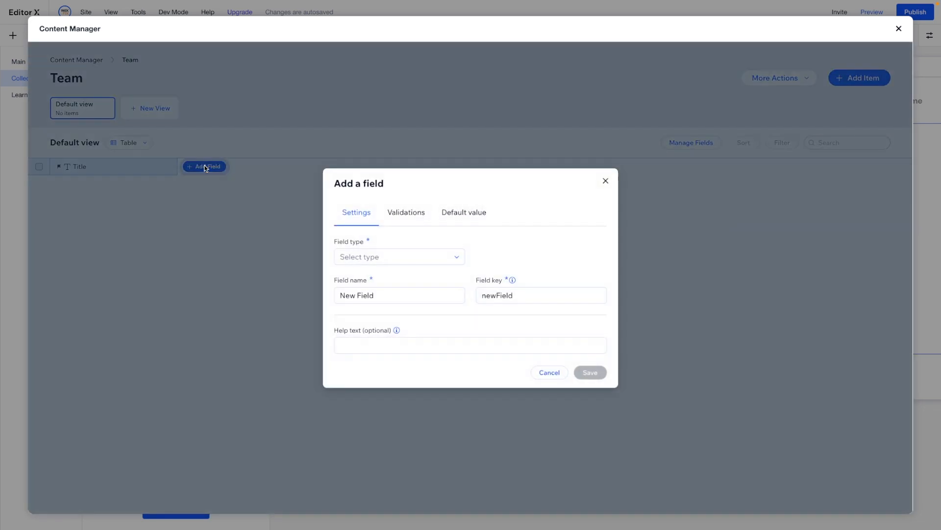
pyautogui.click(385, 257)
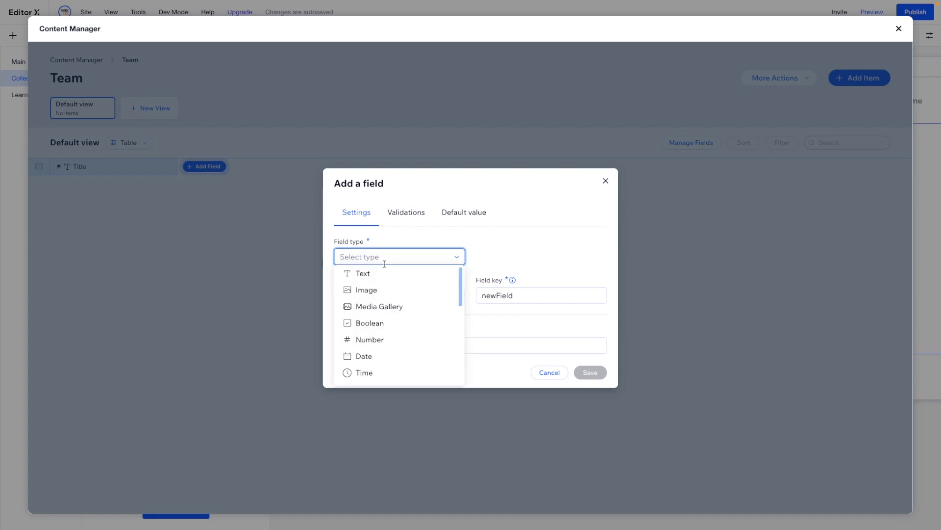
pyautogui.click(379, 275)
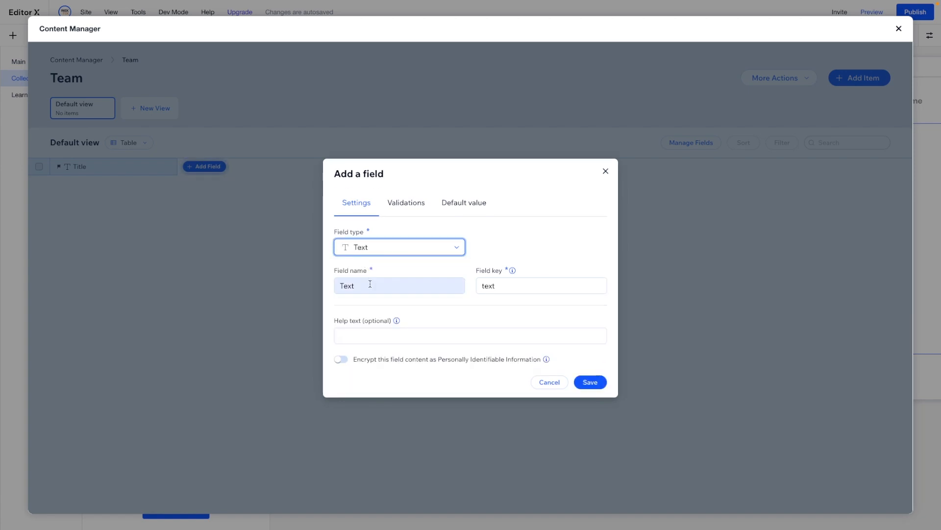
pyautogui.doubleClick(367, 285)
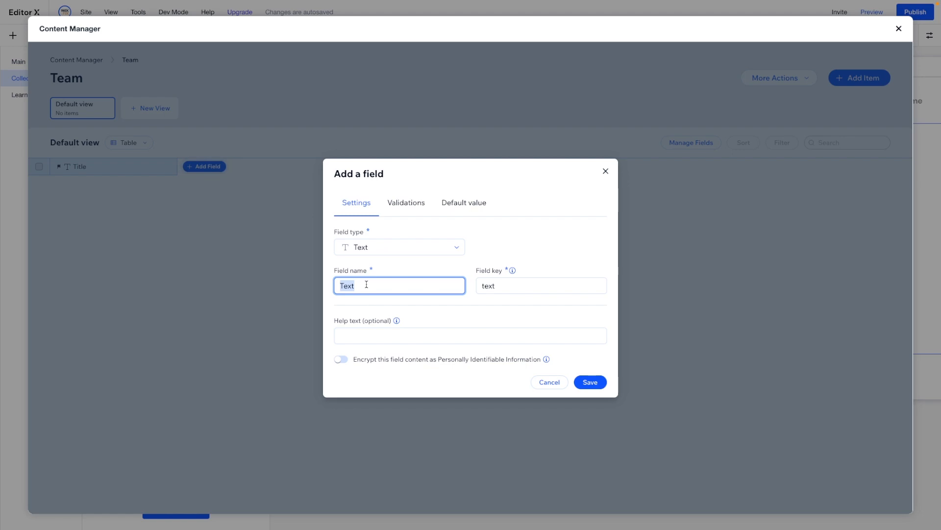
pyautogui.write('N')
pyautogui.press('BackSpace')
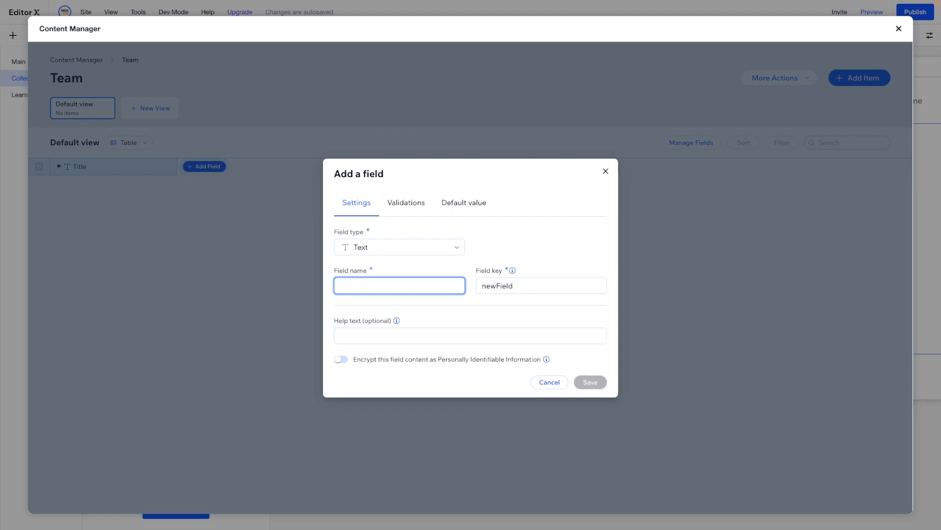
pyautogui.write('Name')
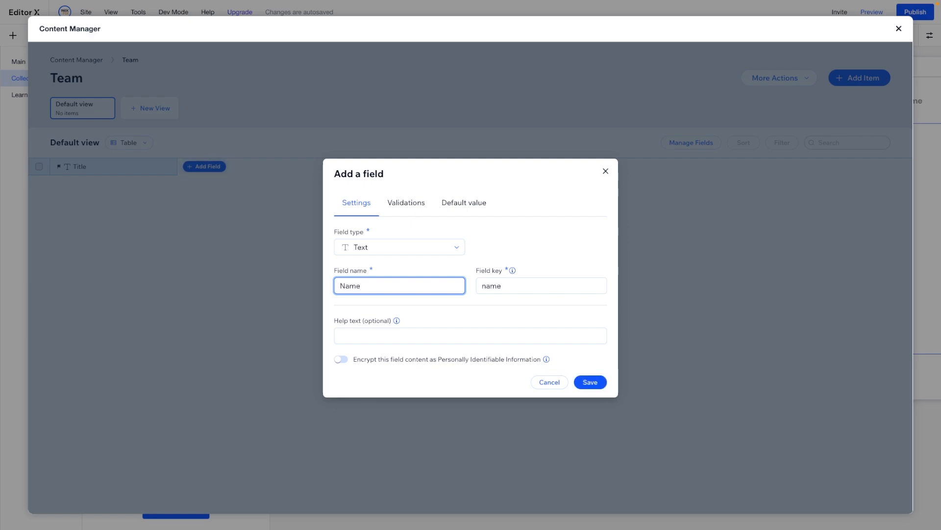
pyautogui.click(590, 382)
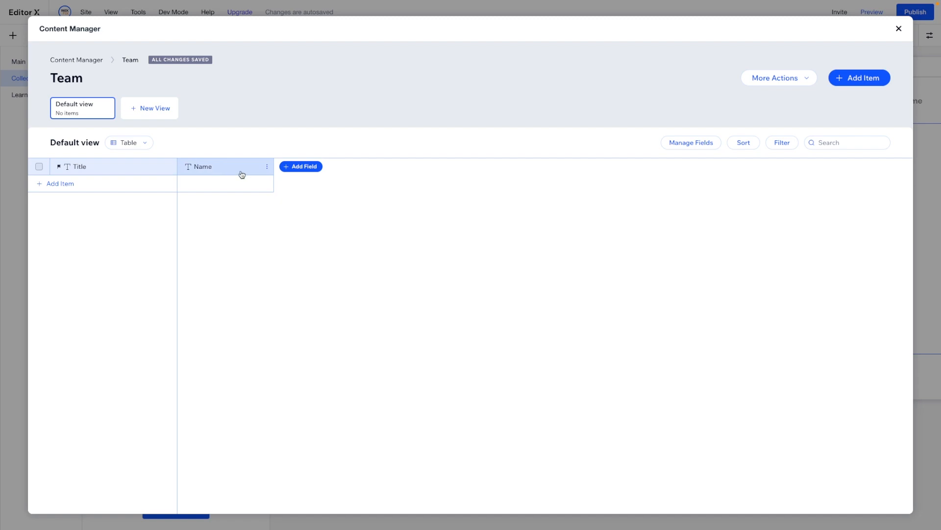
# Make the Name field the primary field of the Team collection.
pyautogui.click(219, 169)
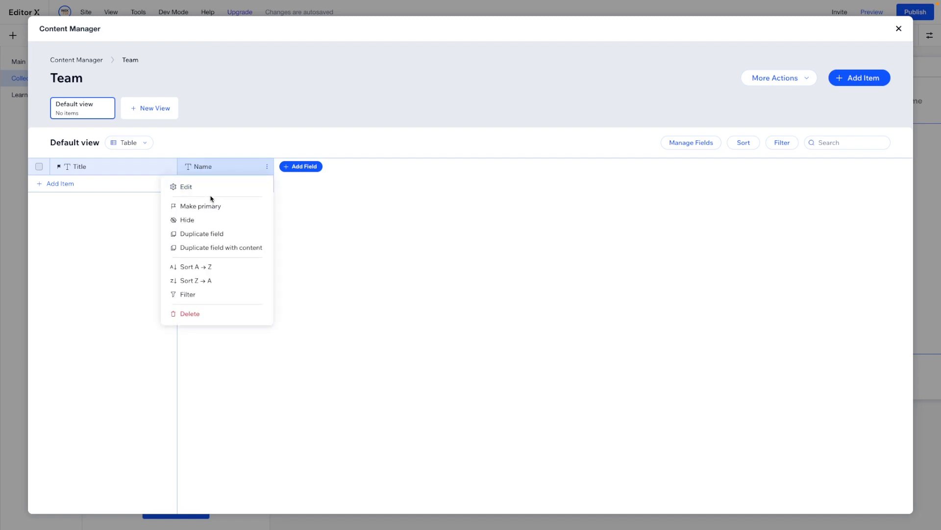
pyautogui.click(205, 206)
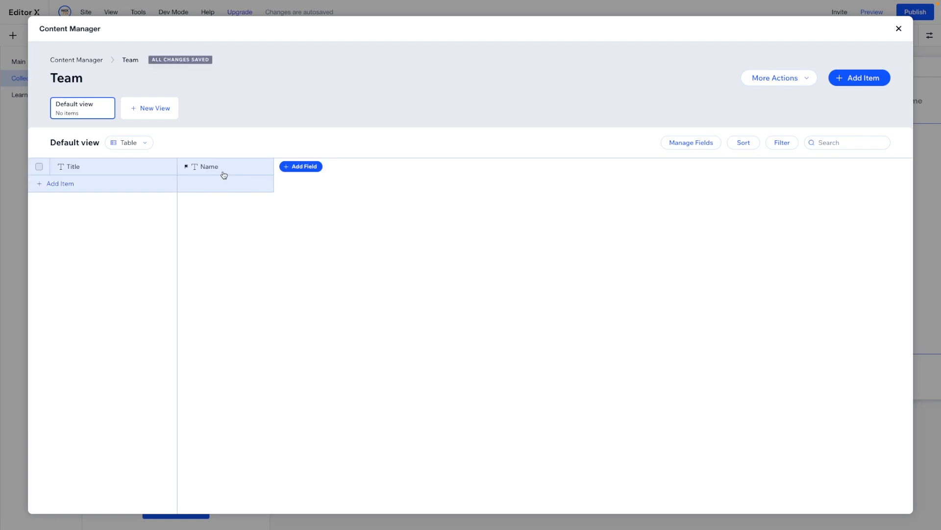
pyautogui.moveTo(187, 169)
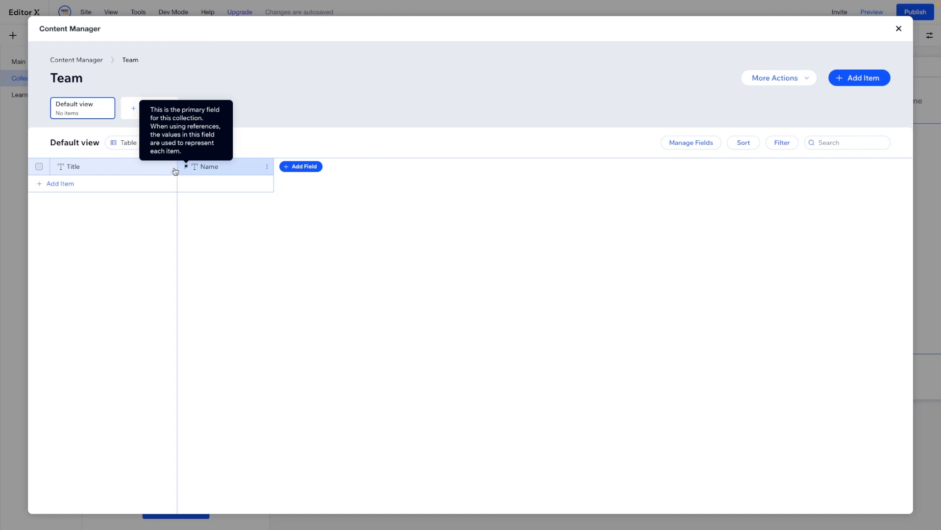
# Delete the Title field from the Team collection, confirming the deletion.
pyautogui.click(99, 171)
pyautogui.click(95, 314)
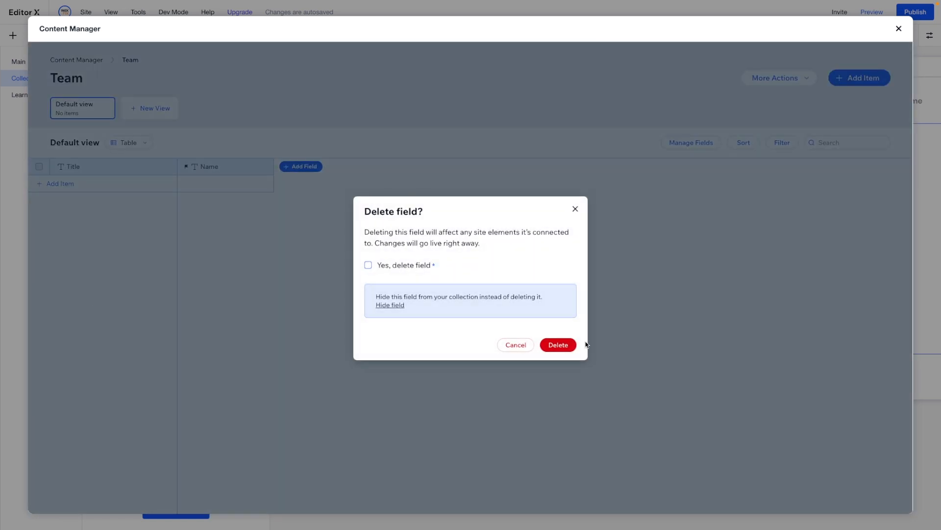
pyautogui.click(373, 266)
pyautogui.click(572, 348)
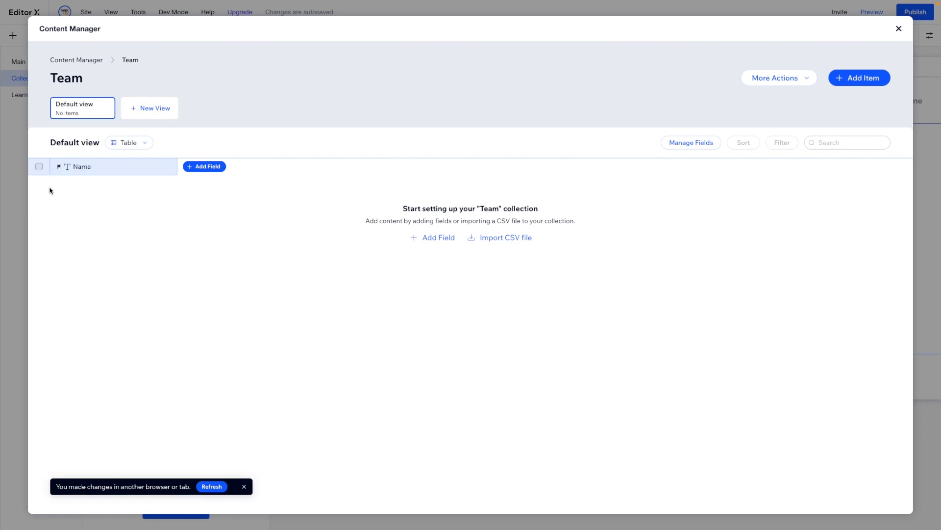
pyautogui.moveTo(57, 168)
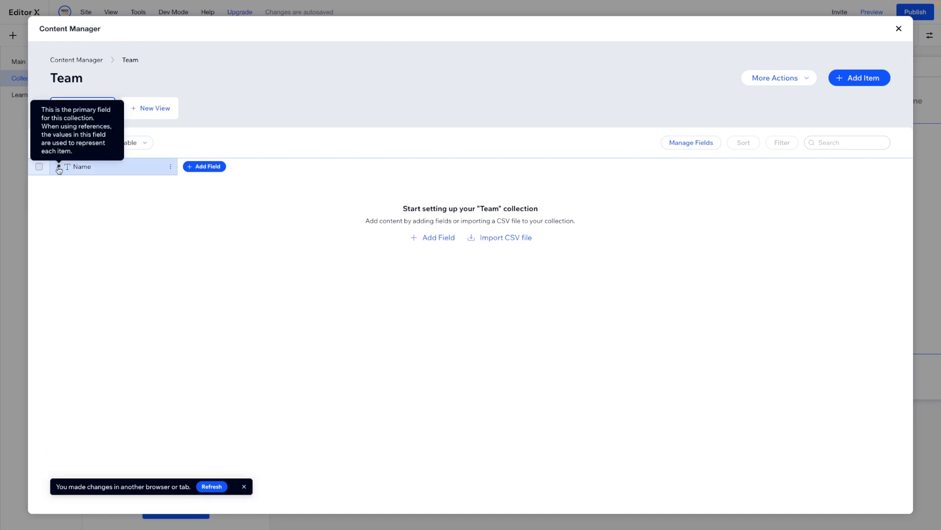
# Add an image field named Image to the Team collection.
pyautogui.click(203, 167)
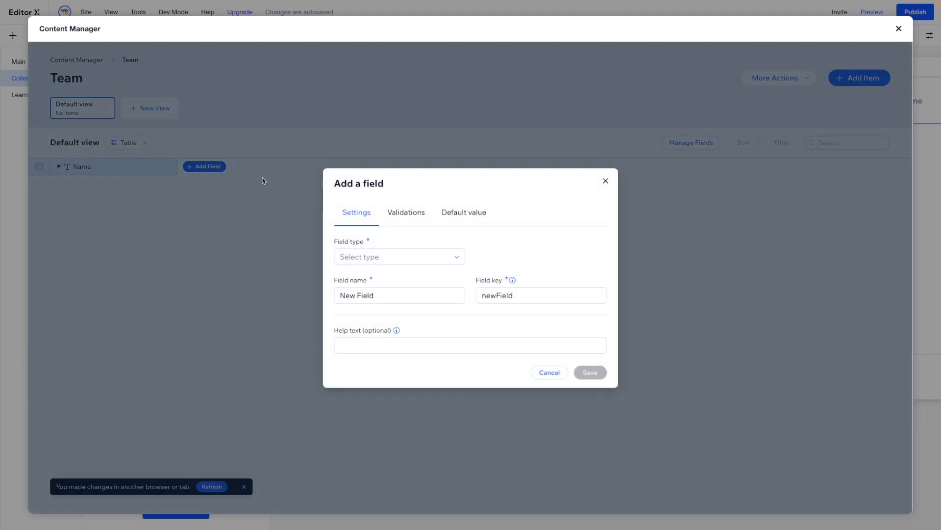
pyautogui.click(390, 258)
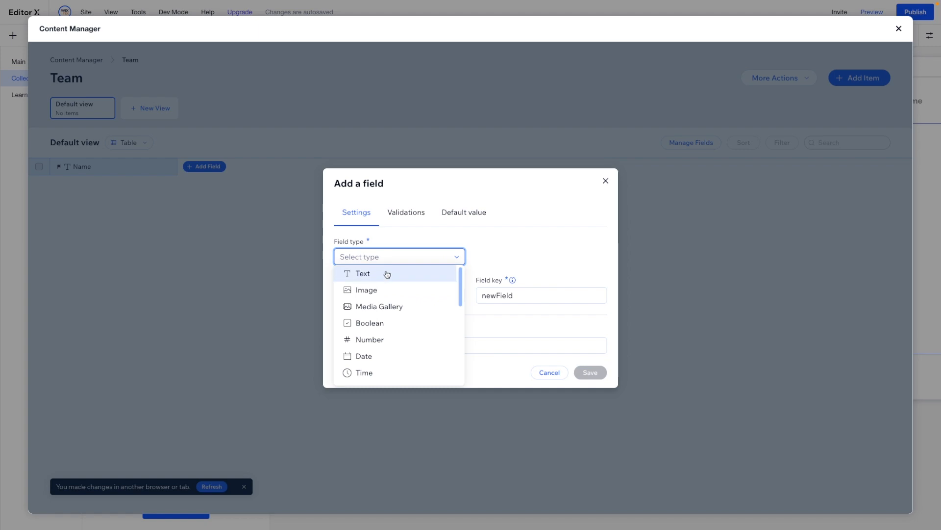
pyautogui.click(367, 289)
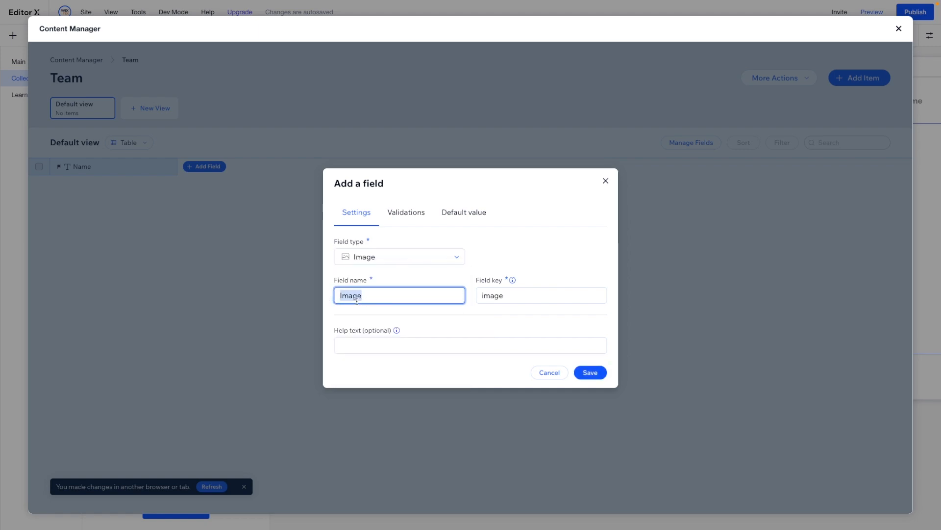
pyautogui.click(591, 372)
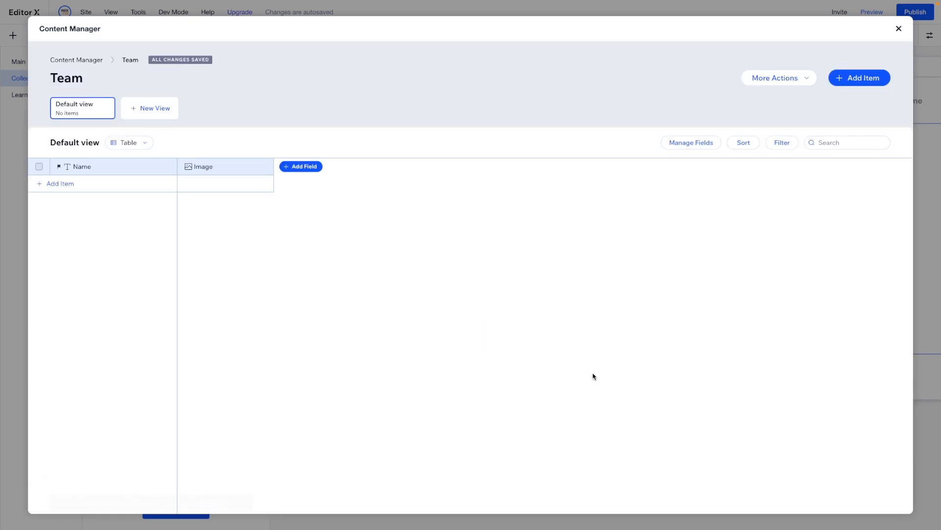
# Set up a new text field named Bio in the Team collection.
pyautogui.click(299, 168)
pyautogui.click(381, 255)
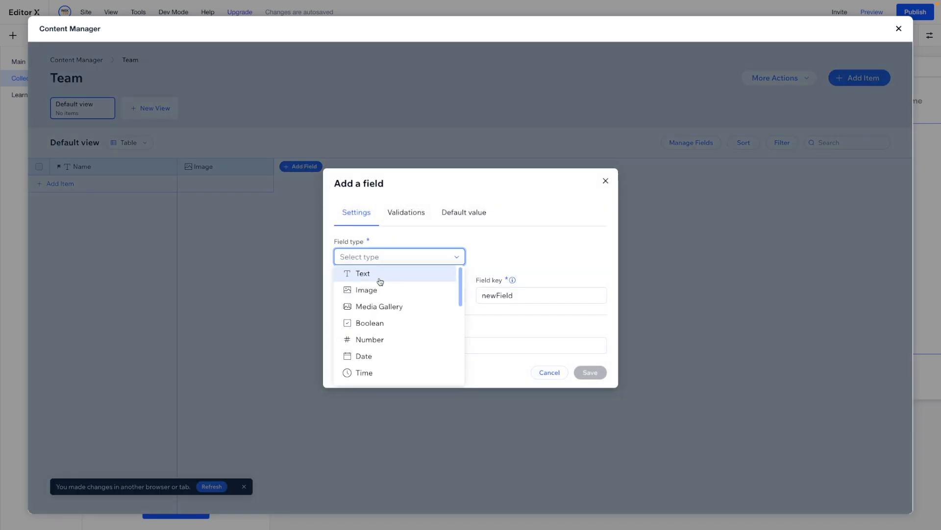
pyautogui.click(378, 277)
pyautogui.click(363, 288)
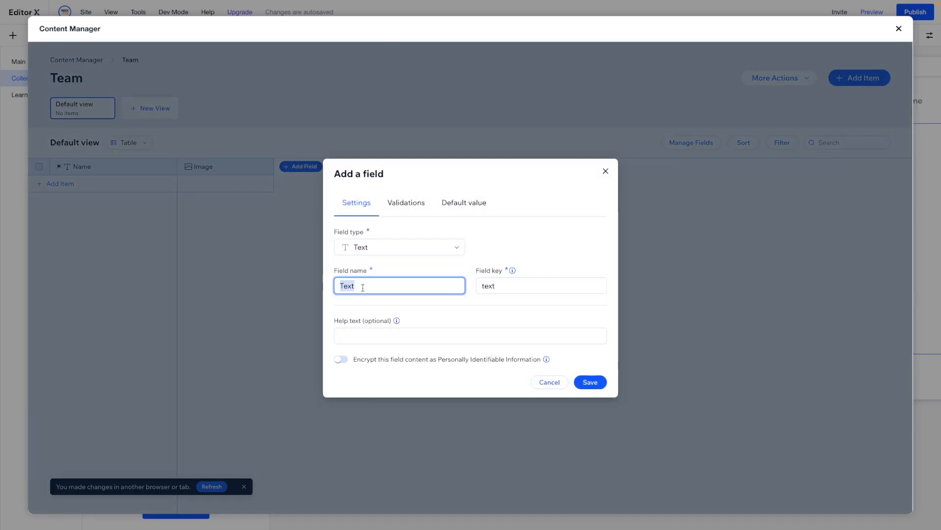
pyautogui.write('Bio')
pyautogui.click(472, 303)
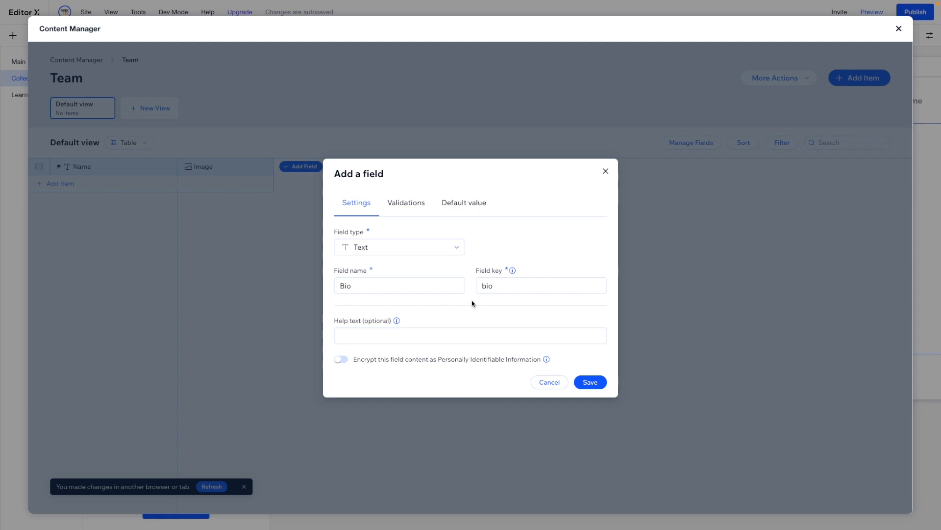
# Look at the Bio field's validation options, and try a default value of True before clearing it.
pyautogui.click(401, 206)
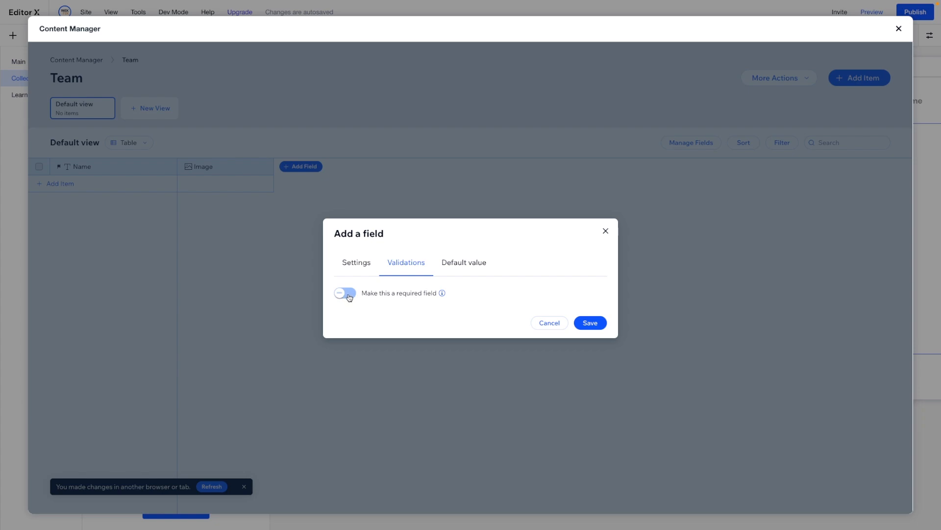
pyautogui.click(462, 268)
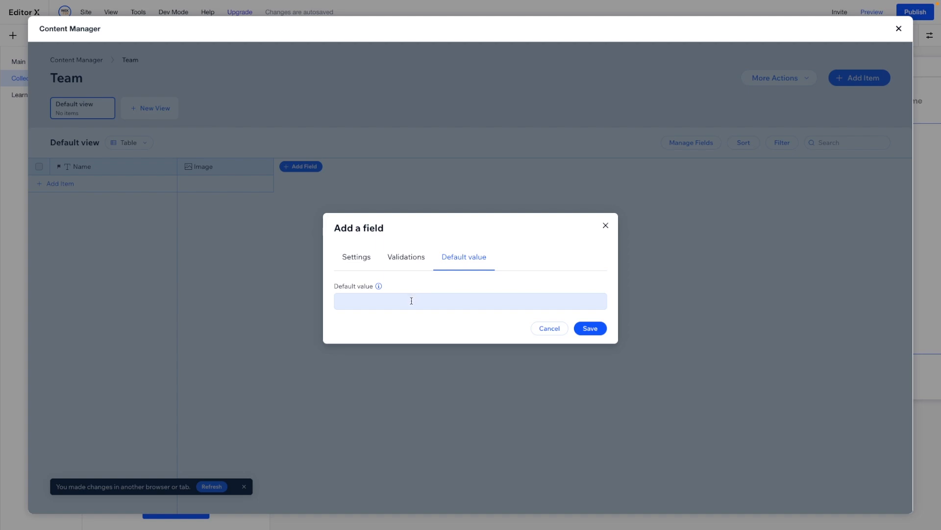
pyautogui.click(360, 299)
pyautogui.write('True')
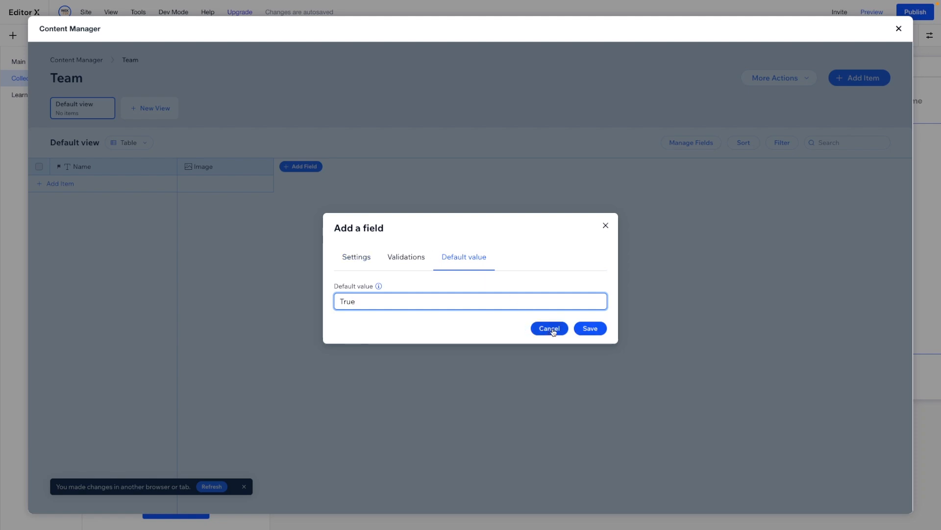
pyautogui.doubleClick(388, 306)
pyautogui.press('BackSpace')
pyautogui.click(407, 257)
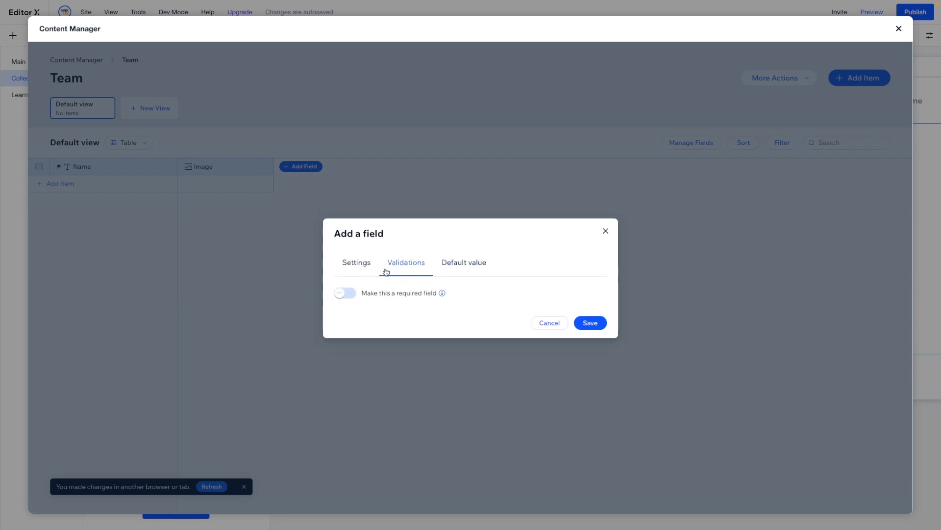
# Save the new Bio field with its name and text type.
pyautogui.click(349, 262)
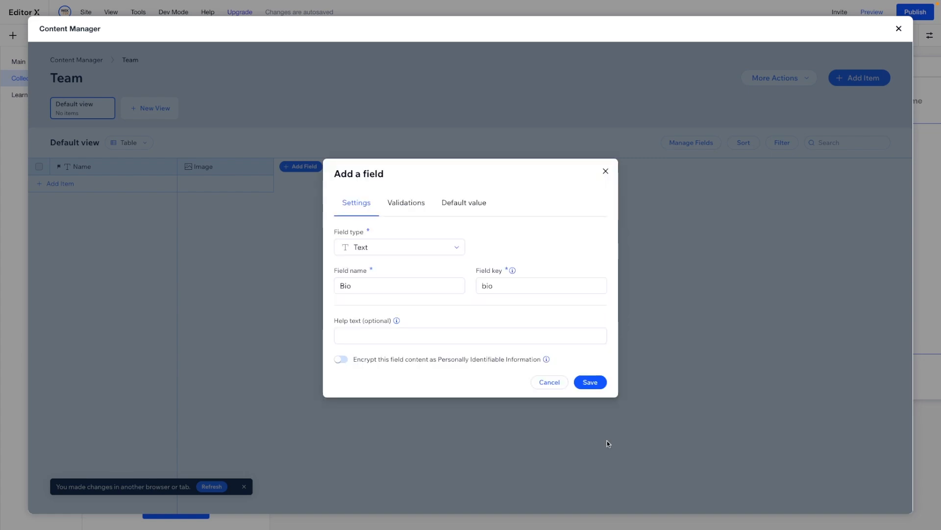
pyautogui.click(591, 382)
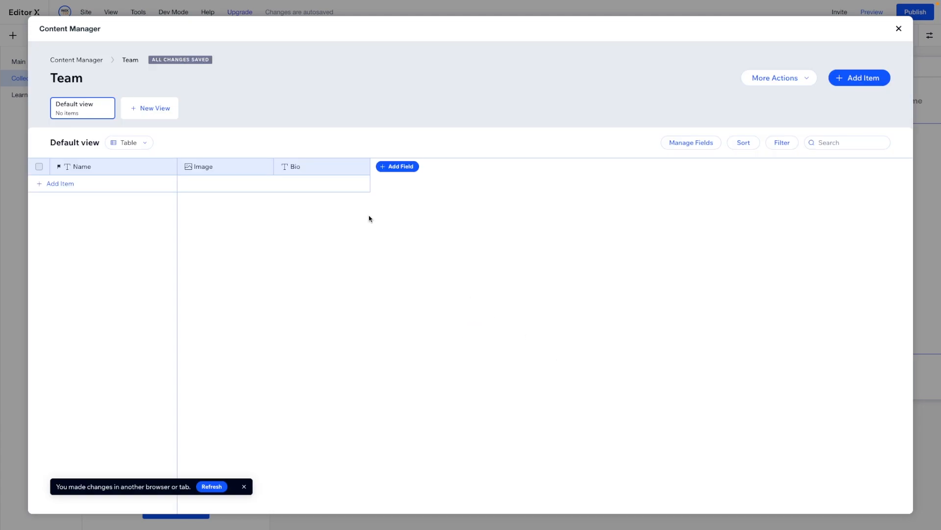
# Add a text field named Email to the Team collection and save it.
pyautogui.click(399, 167)
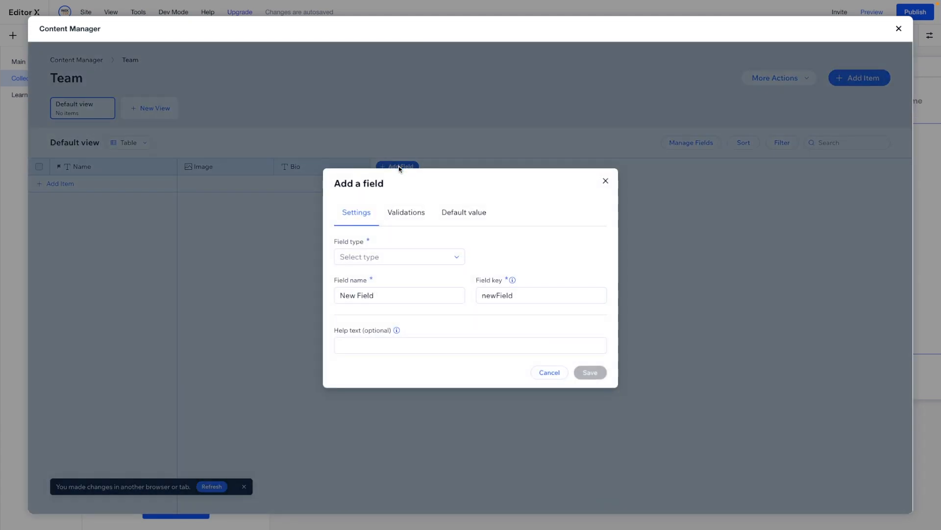
pyautogui.click(402, 256)
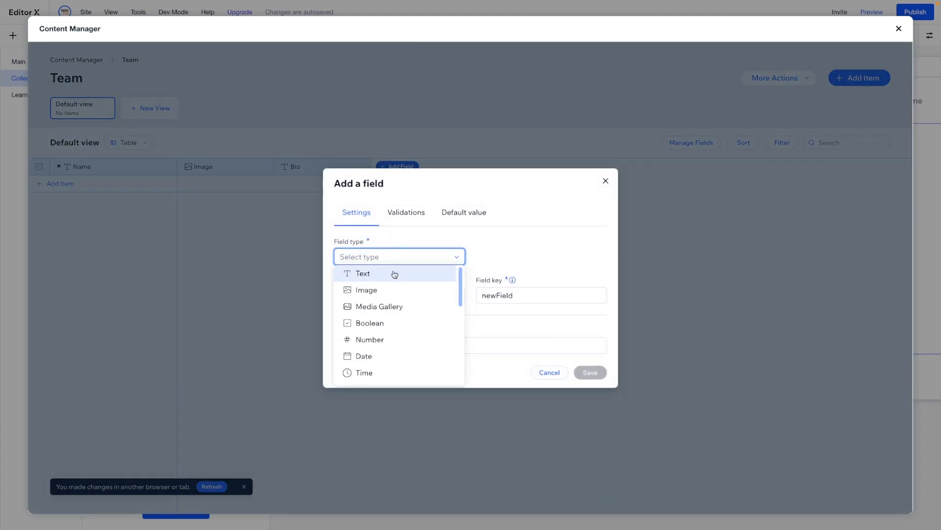
pyautogui.click(388, 279)
pyautogui.doubleClick(361, 286)
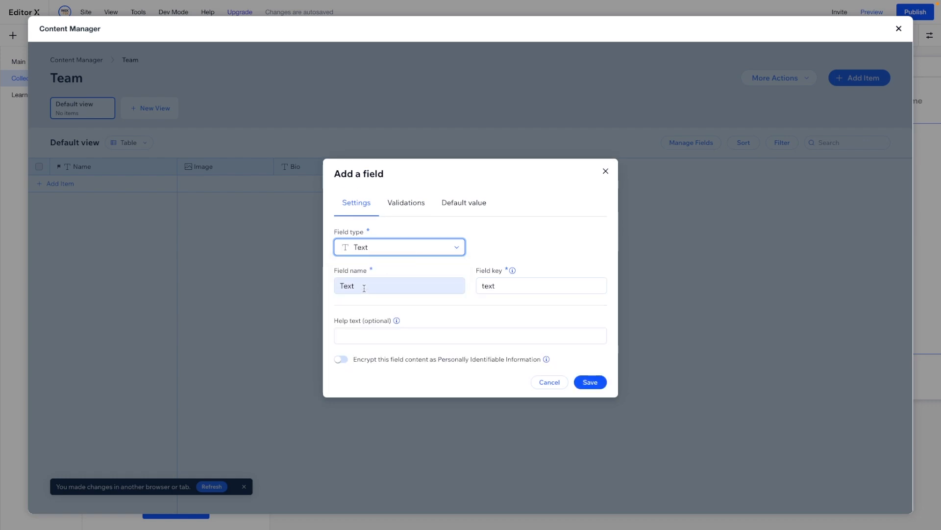
pyautogui.write('Email')
pyautogui.press('BackSpace')
pyautogui.press('BackSpace')
pyautogui.press('BackSpace')
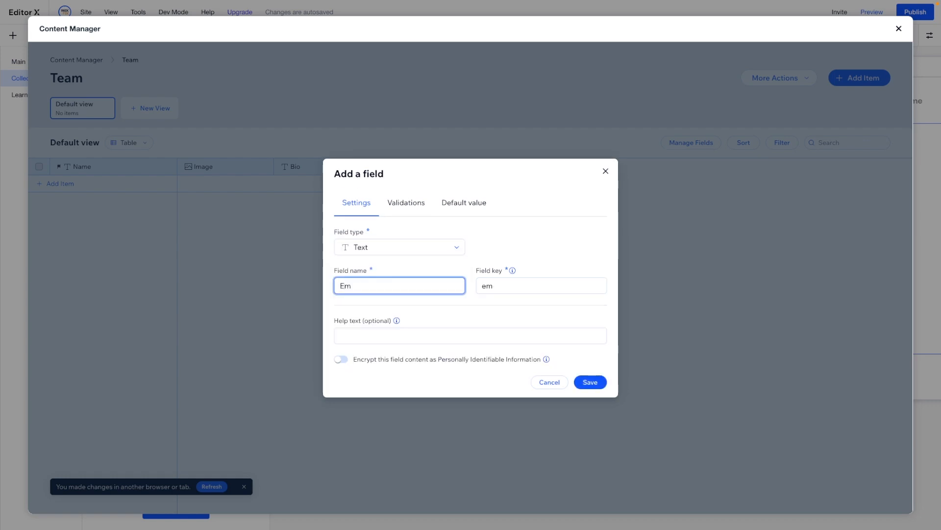
pyautogui.write('ail')
pyautogui.click(590, 381)
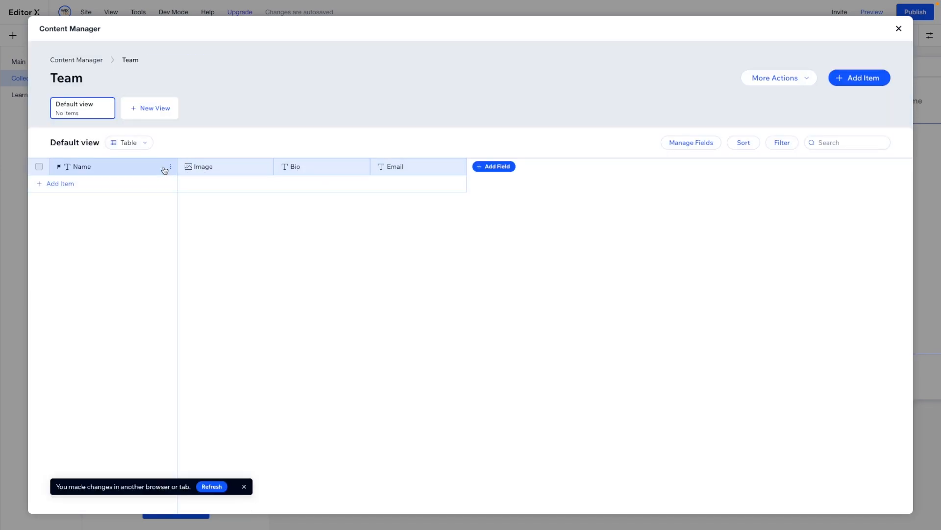
# Start another new field for the Team collection, browse the available field types and try the Boolean type.
pyautogui.click(504, 167)
pyautogui.click(374, 256)
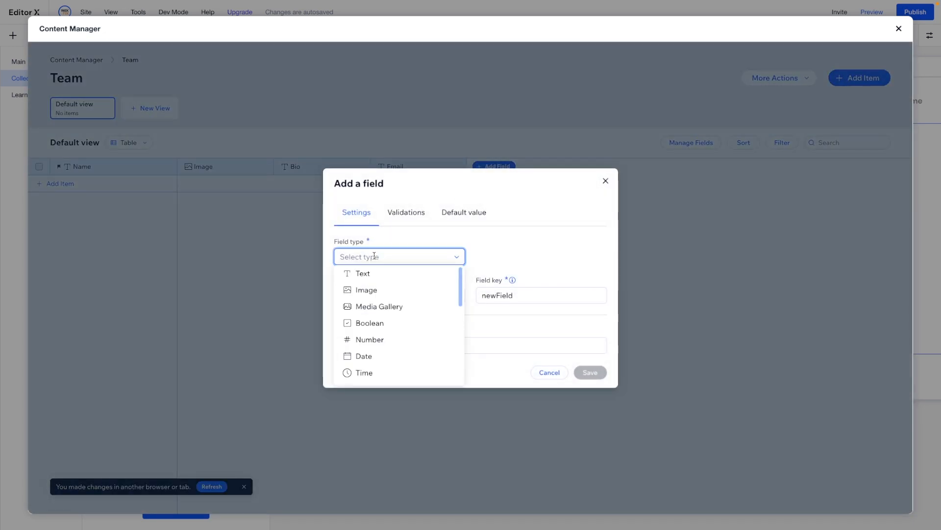
pyautogui.scroll(-5, 403, 290)
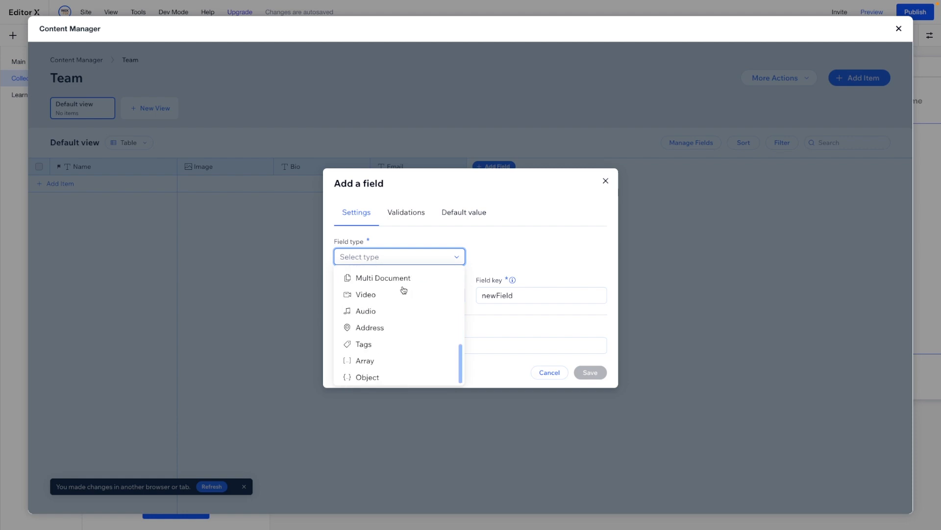
pyautogui.scroll(5, 403, 290)
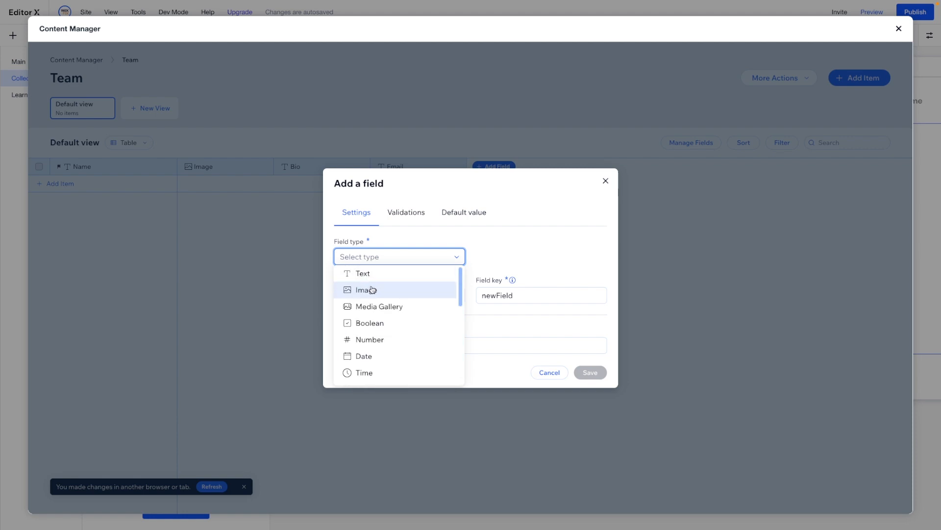
pyautogui.click(387, 325)
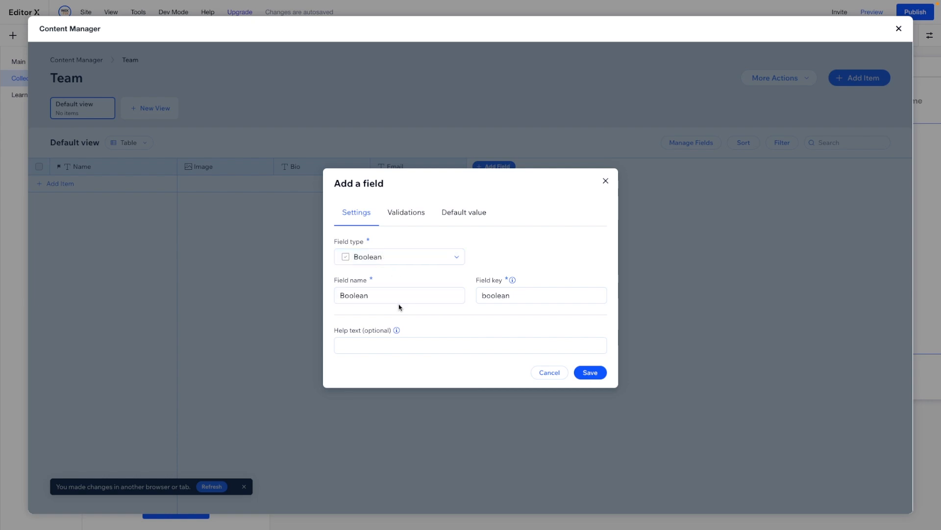
# Set the new field's type to Rich Content and save it under the name Rich Content.
pyautogui.click(391, 253)
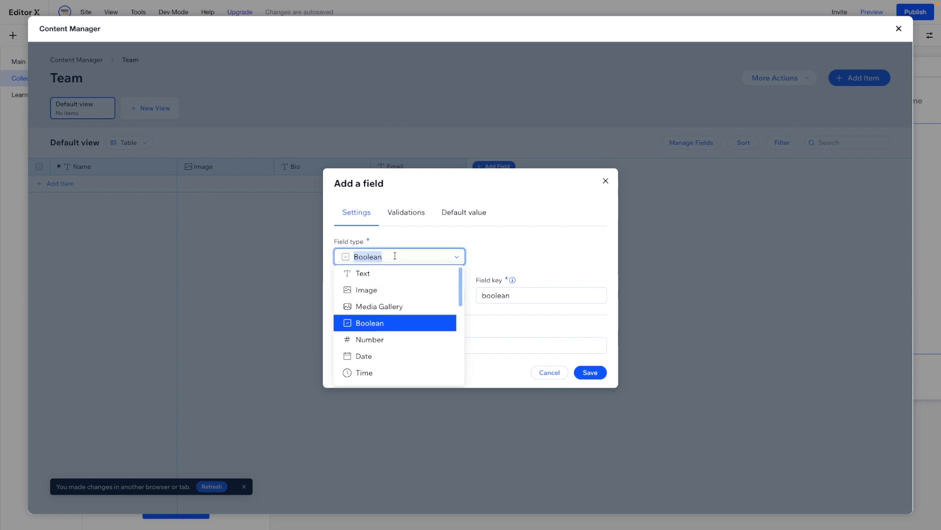
pyautogui.scroll(-1, 380, 351)
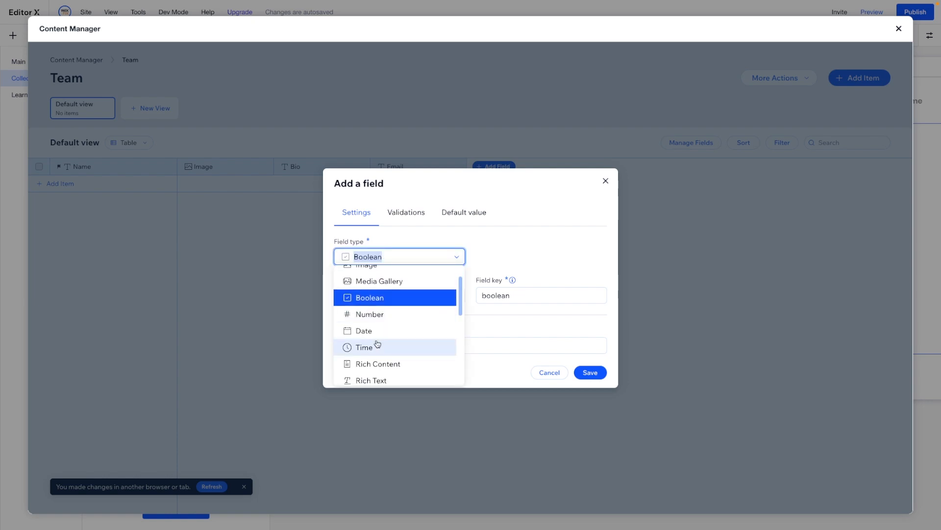
pyautogui.scroll(-3, 377, 359)
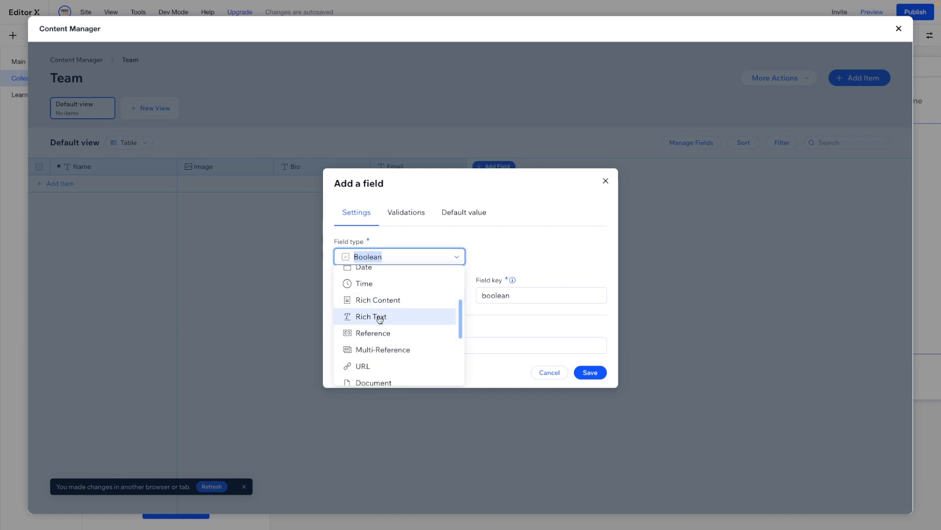
pyautogui.click(375, 300)
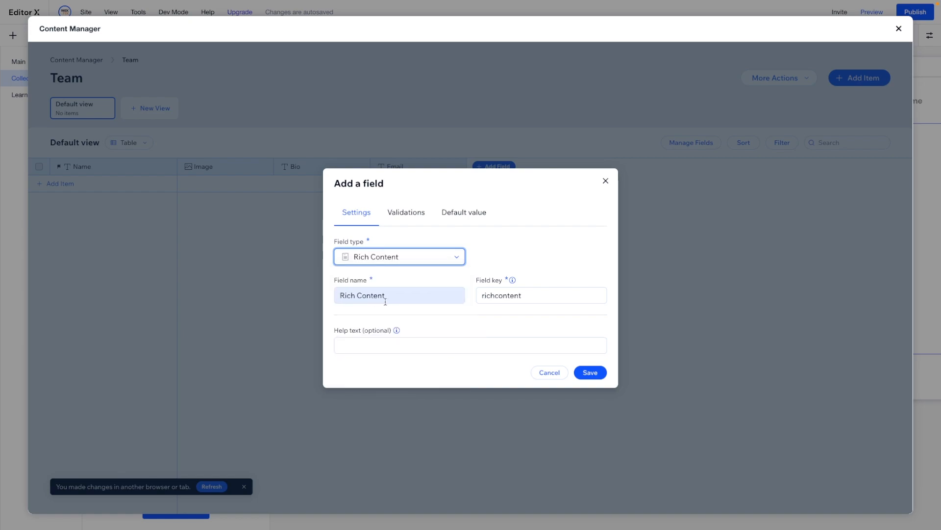
pyautogui.click(591, 373)
pyautogui.click(493, 168)
pyautogui.click(585, 207)
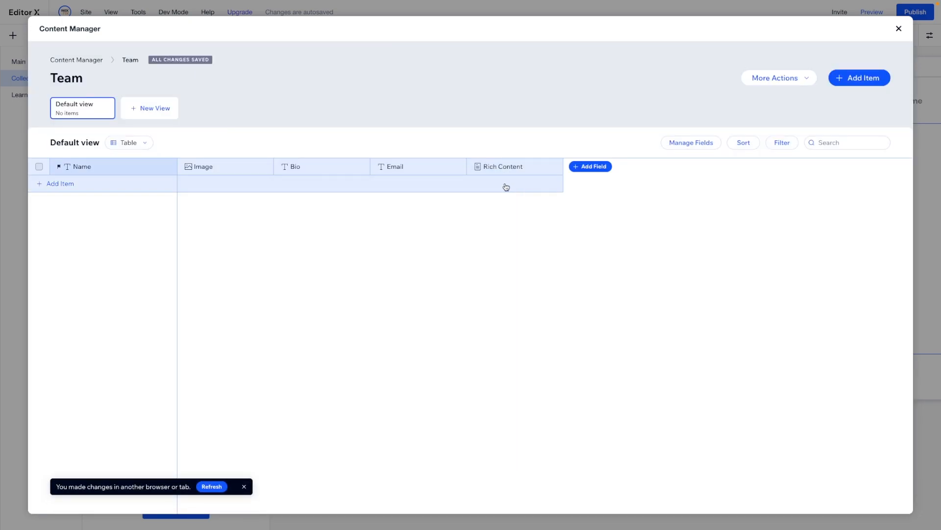
# Add an empty first item to the collection and examine the paragraph styles in its Rich Content editor.
pyautogui.click(500, 186)
pyautogui.click(483, 186)
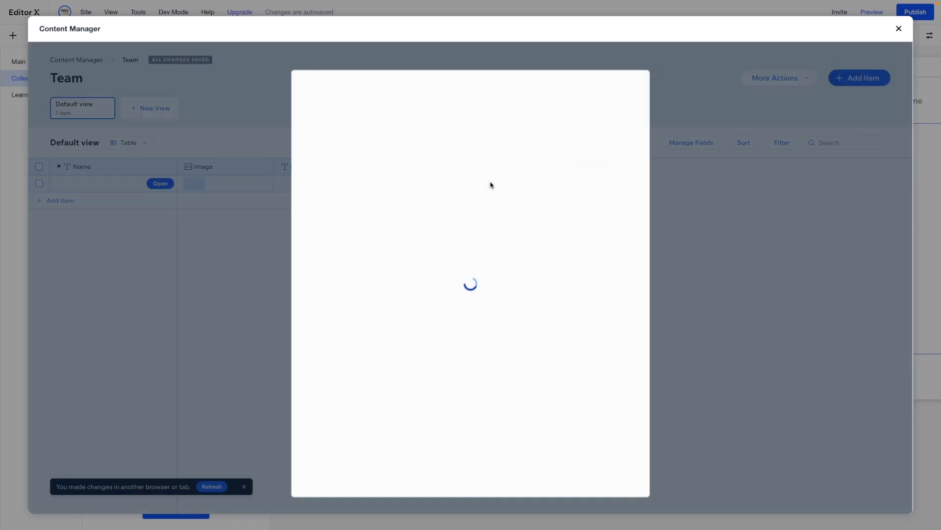
pyautogui.click(344, 113)
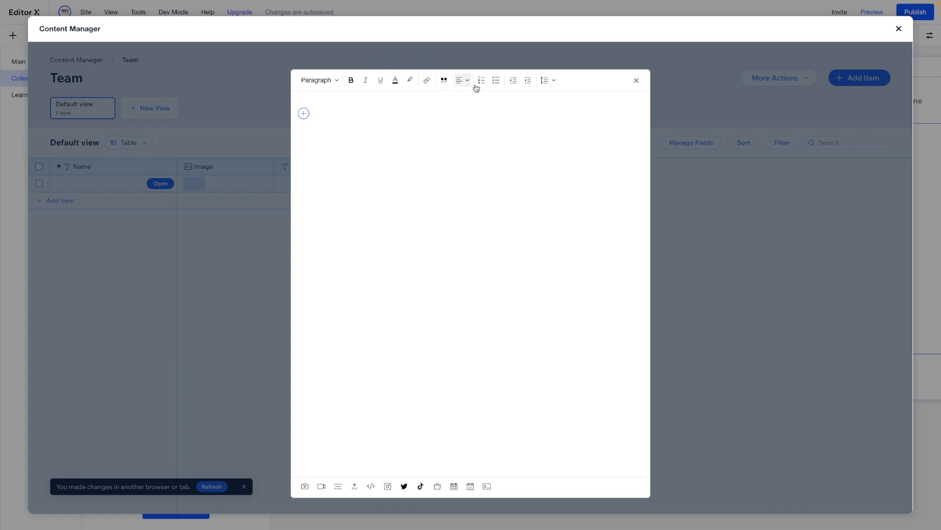
pyautogui.click(319, 81)
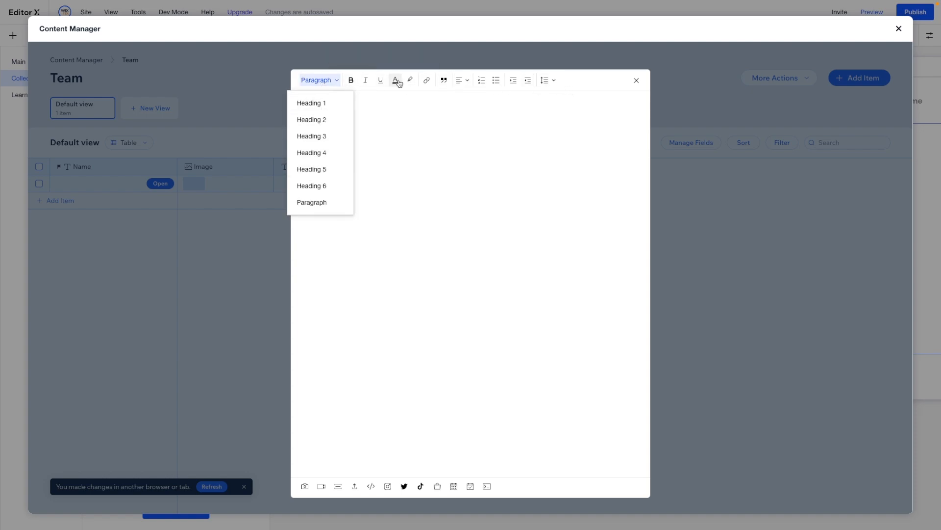
pyautogui.click(455, 263)
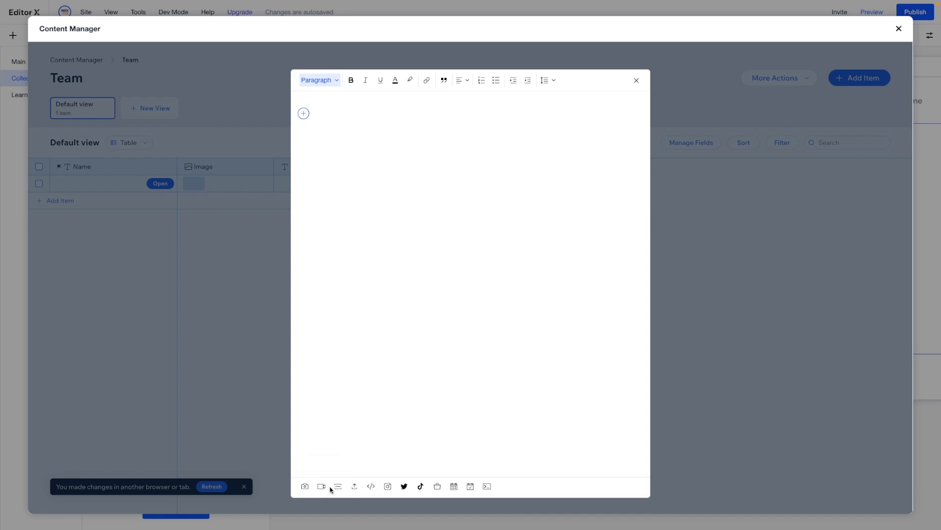
pyautogui.click(636, 80)
# Delete the Rich Content field from the Team collection.
pyautogui.doubleClick(296, 186)
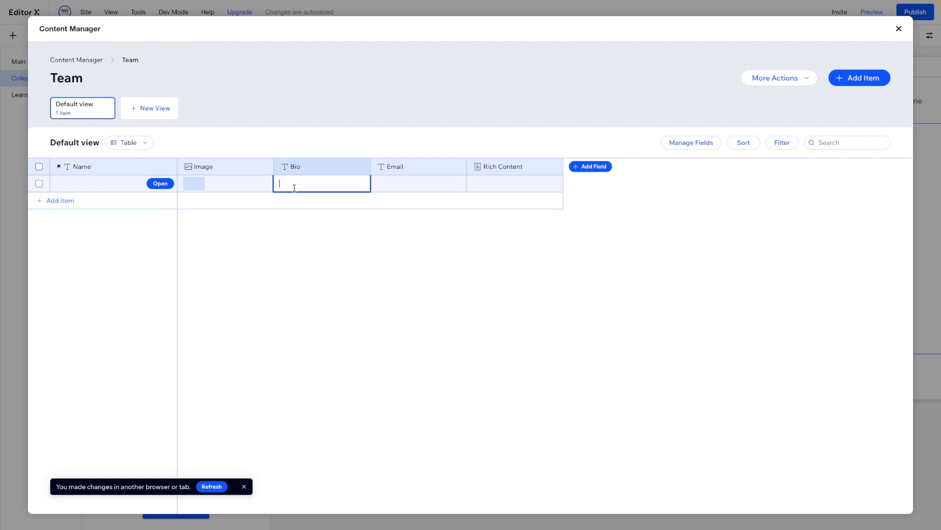
pyautogui.click(556, 166)
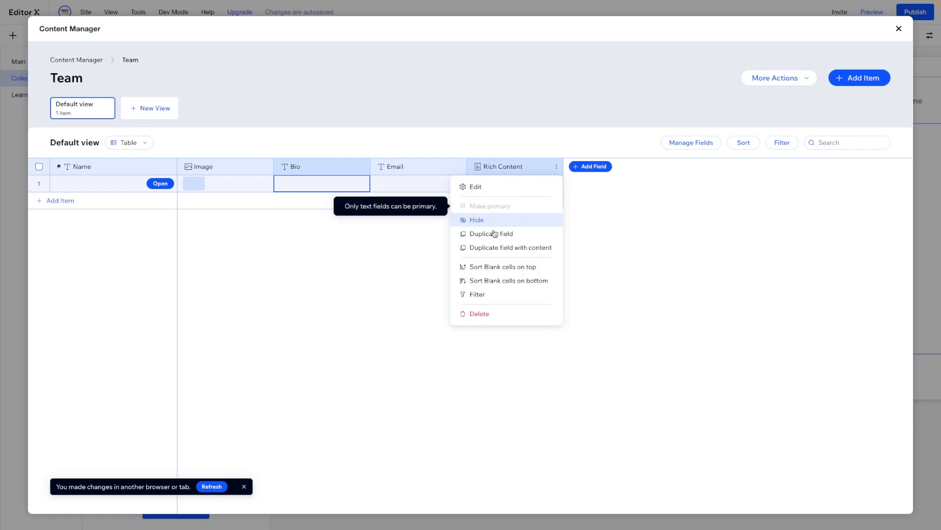
pyautogui.click(476, 315)
pyautogui.click(369, 265)
pyautogui.click(558, 345)
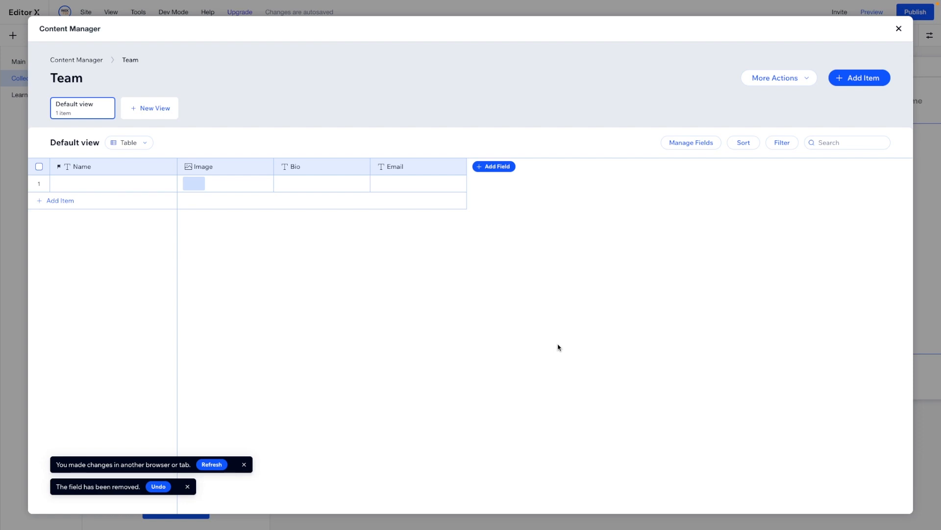
# Name the first item Team 1 and add a second item named Team 2.
pyautogui.click(71, 182)
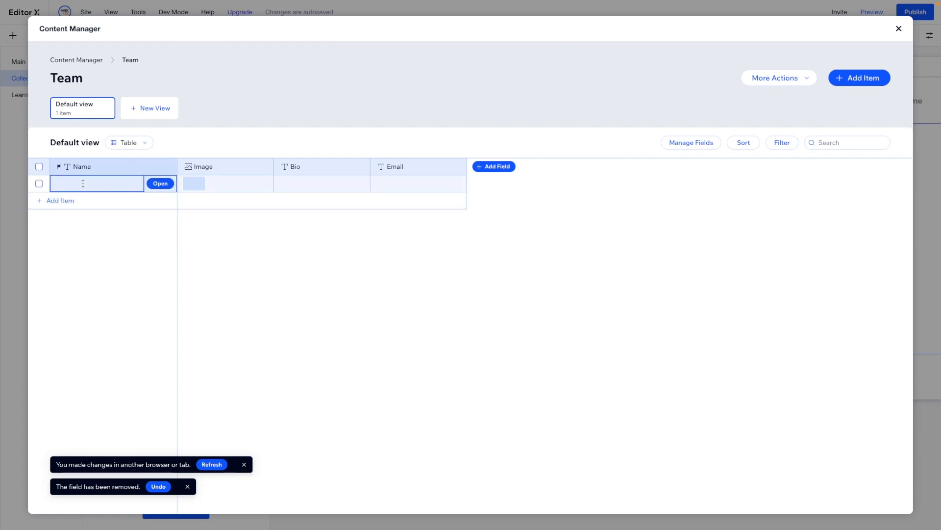
pyautogui.click(83, 184)
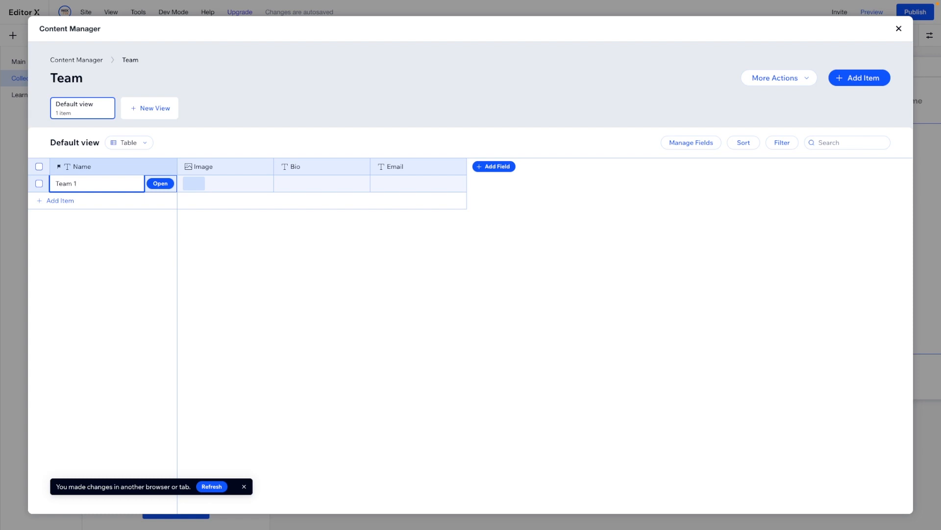
pyautogui.click(65, 203)
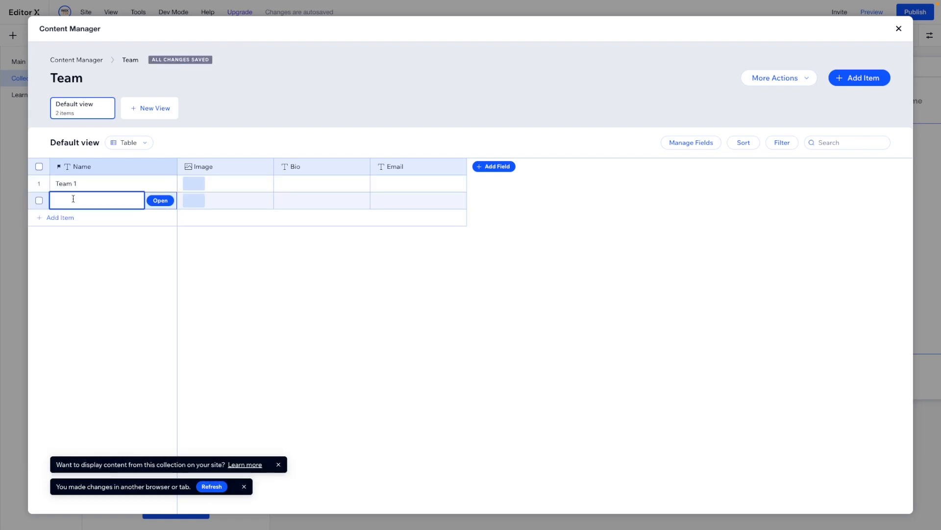
pyautogui.write('Team 2')
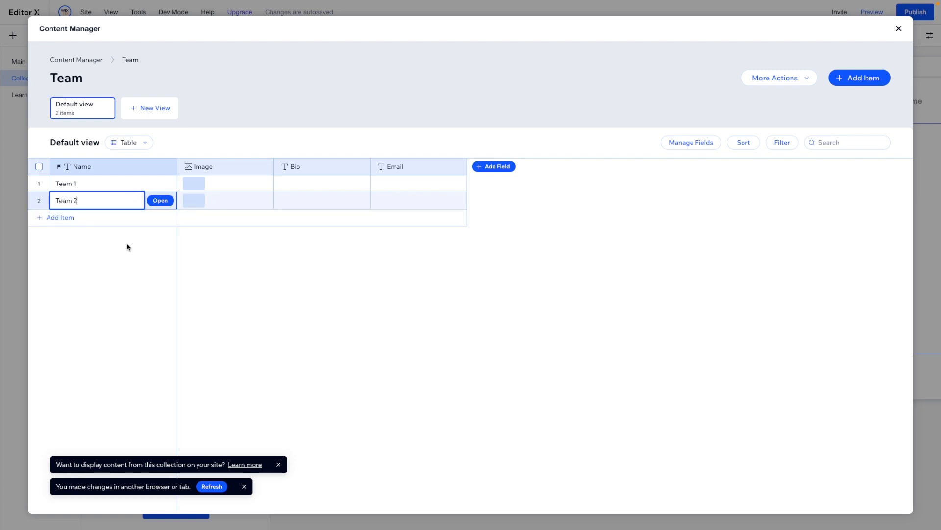
pyautogui.press('Return')
# Add two more items named Team 3 and Team 4 to the collection.
pyautogui.click(64, 218)
pyautogui.write('Team 3')
pyautogui.press('Return')
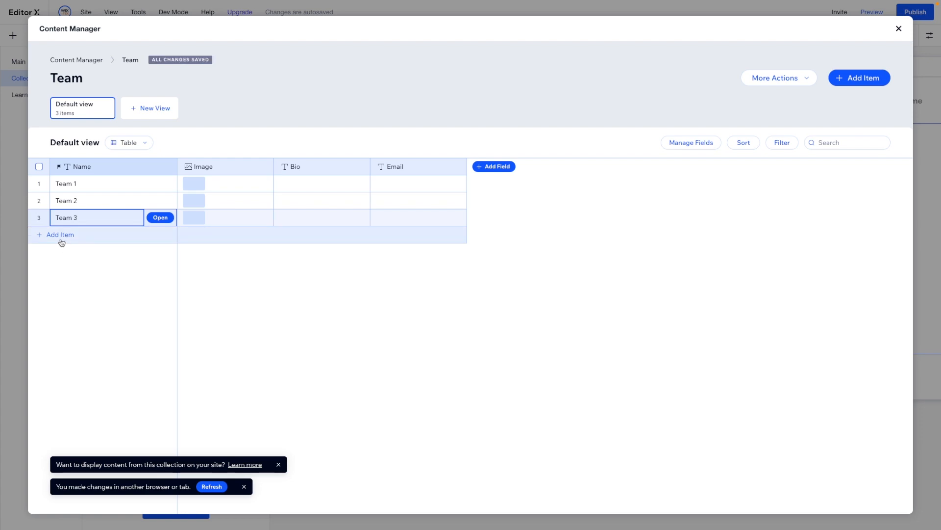
pyautogui.click(62, 241)
pyautogui.write('Team 4')
pyautogui.press('Return')
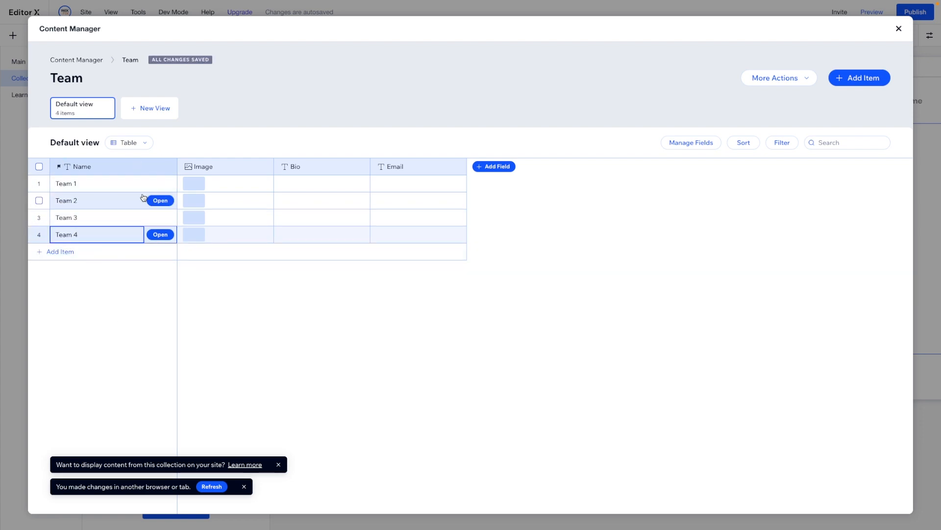
# Search Unsplash for "profile" and set the photo of the smiling woman in a red top as Team 1's image.
pyautogui.click(187, 185)
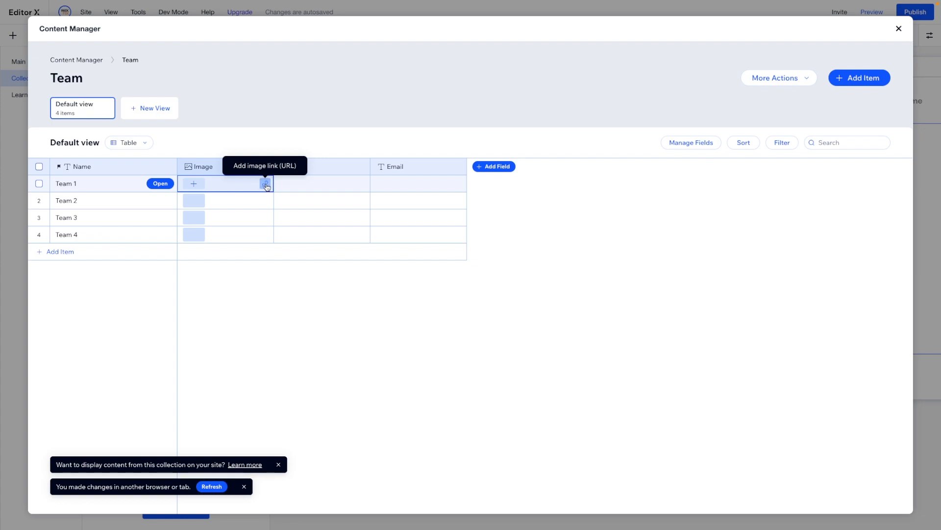
pyautogui.click(193, 183)
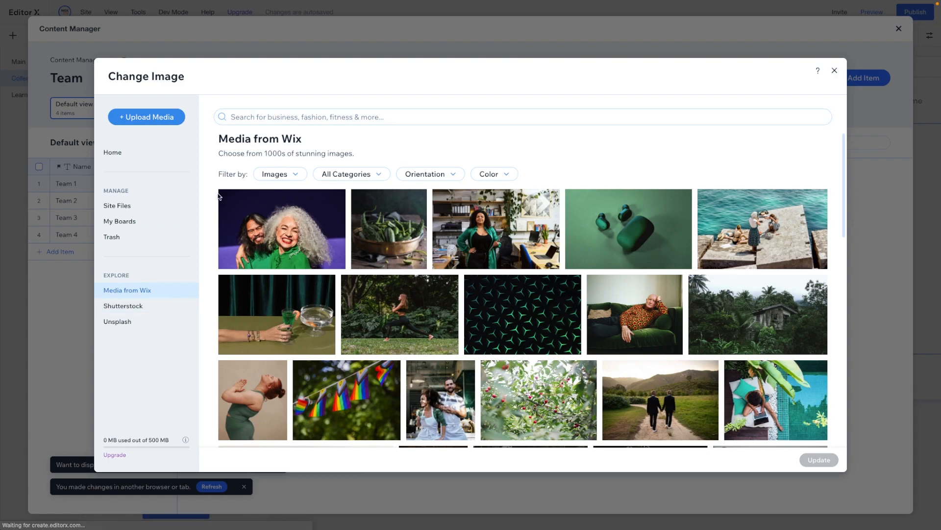
pyautogui.click(127, 320)
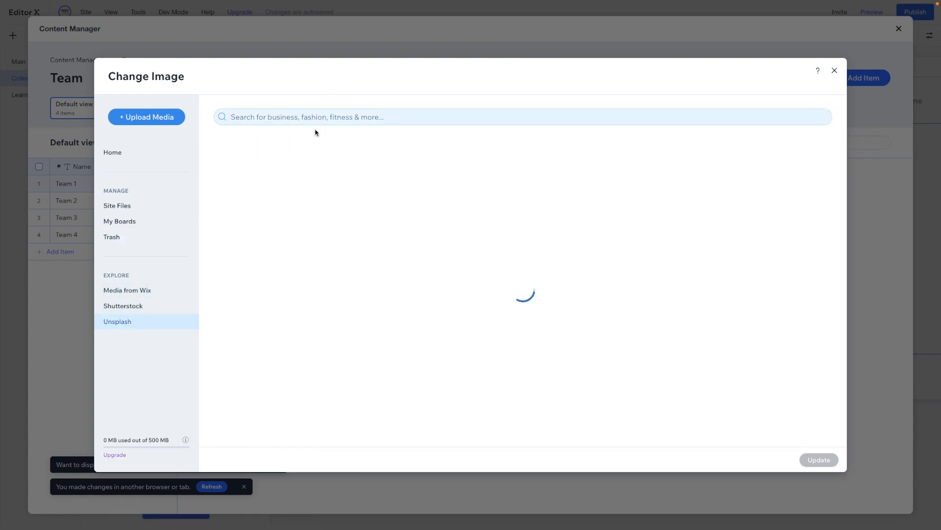
pyautogui.click(291, 119)
pyautogui.write('profile')
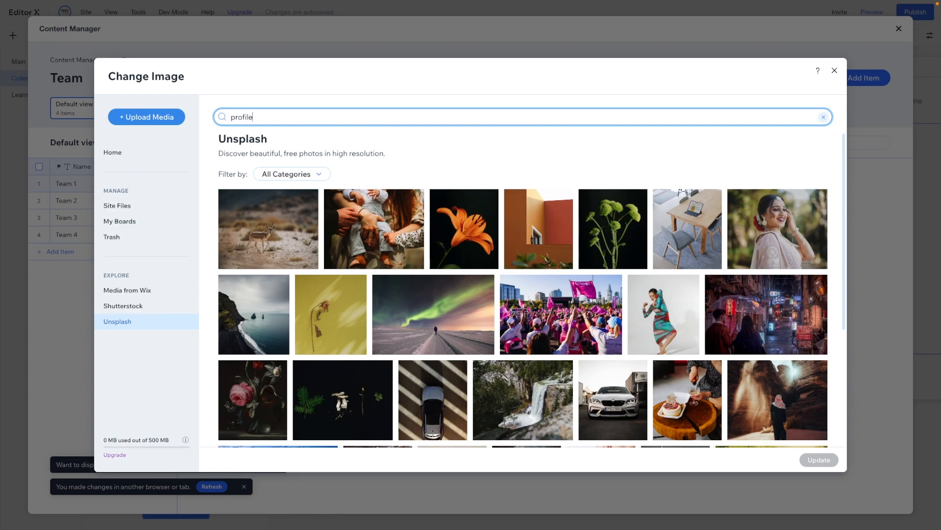
pyautogui.press('Return')
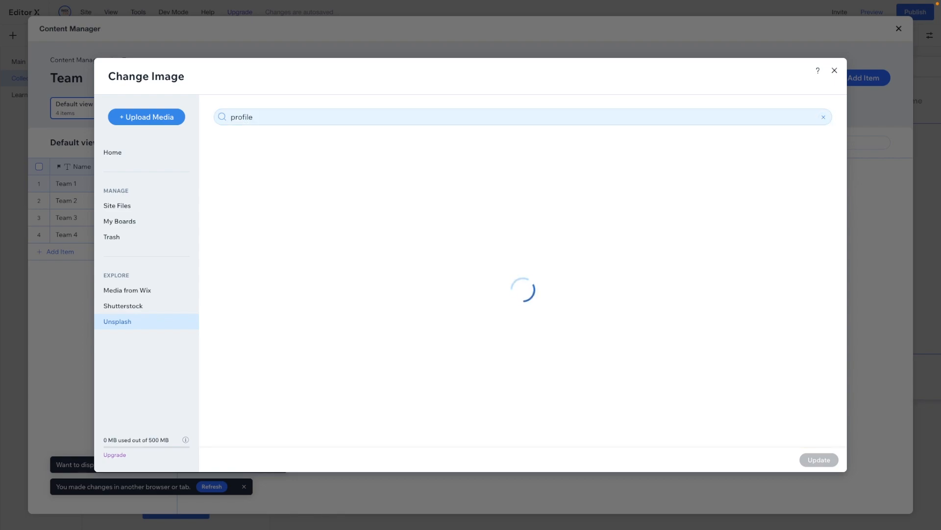
pyautogui.click(415, 267)
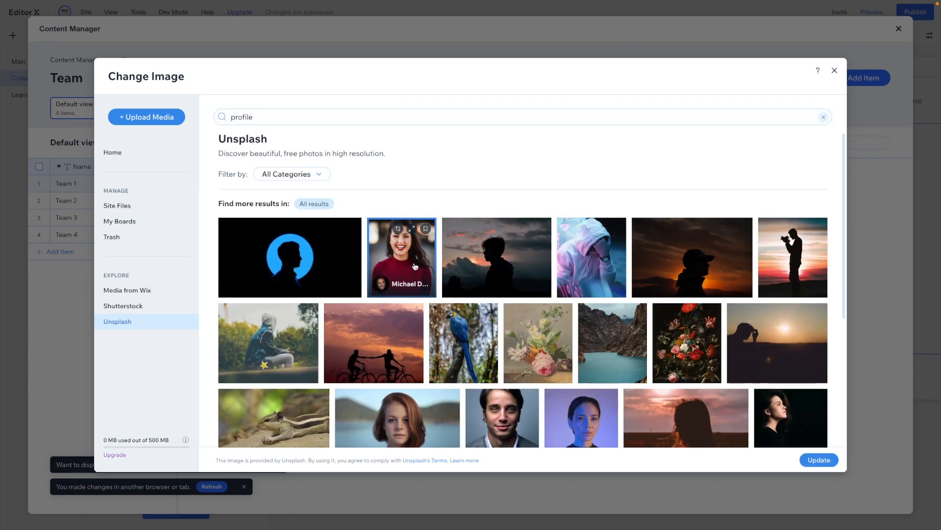
pyautogui.doubleClick(415, 267)
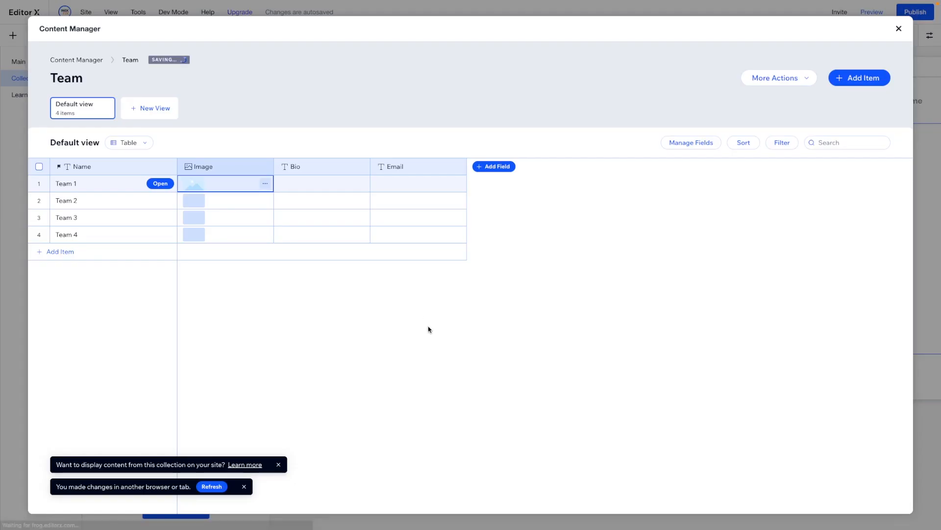
# Add portrait photos to the Image fields of Team 2, Team 3 and Team 4.
pyautogui.click(197, 205)
pyautogui.click(198, 205)
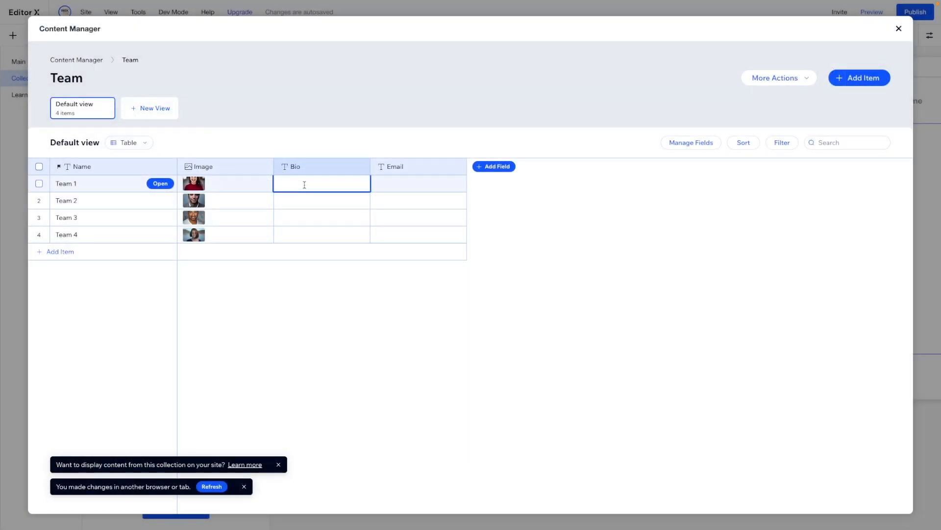
# Fill the Bio fields of Team 1 through Team 4 with the same "Lorem ipsum dolor sit amet" placeholder paragraph.
pyautogui.write('Lorem ipsum dolor sit amet, consectetur adipiscing elit. Maecenas luctus lacus nec aliquet pulvinar. Cras ut dignissim velit. Curabitur sit amet fermentum ligula, vel facilisis massa. Sed tempor dapibus felis, quis facilisis nunc maximus at. Praesent et convallis velit. Sed pretium lectus eget fringilla ullamcorper.')
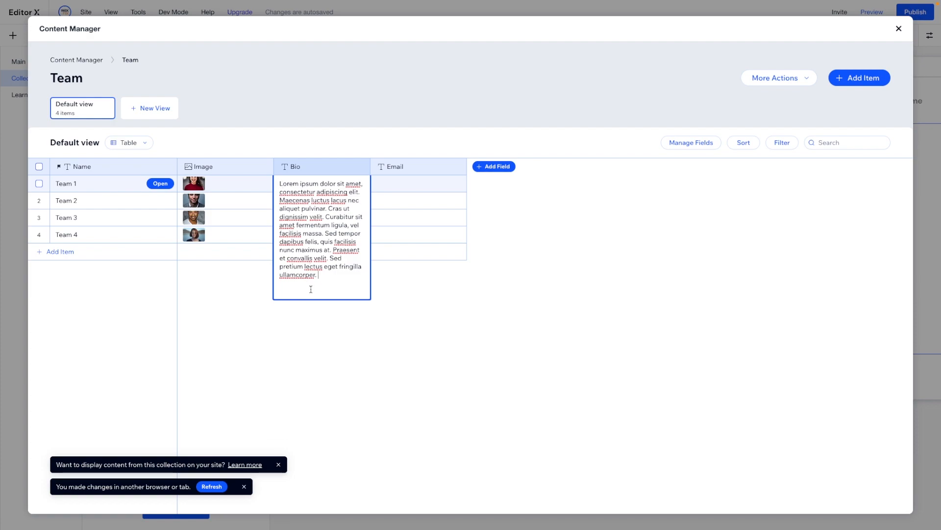
pyautogui.click(343, 318)
pyautogui.click(295, 201)
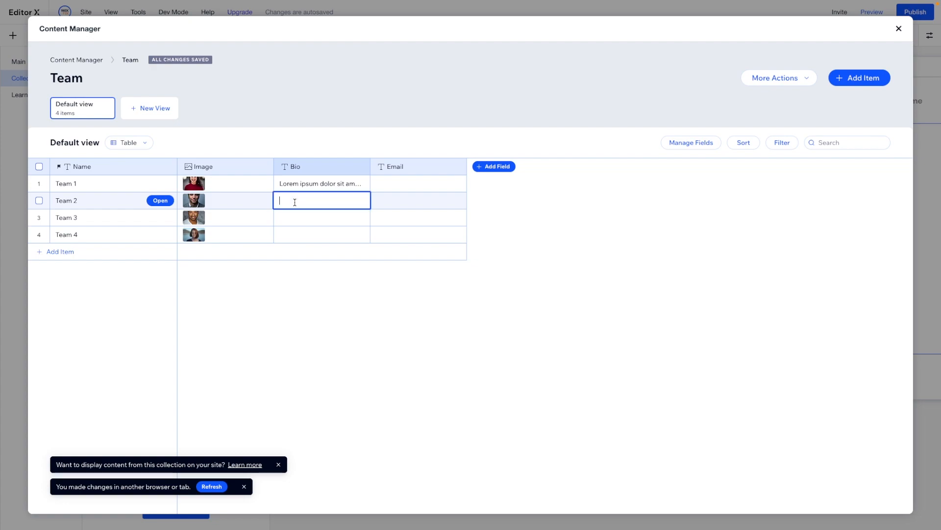
pyautogui.hotkey('ctrl', 'v')
# Enter a placeholder e-mail address in the Email field of each of the four team items.
pyautogui.click(410, 201)
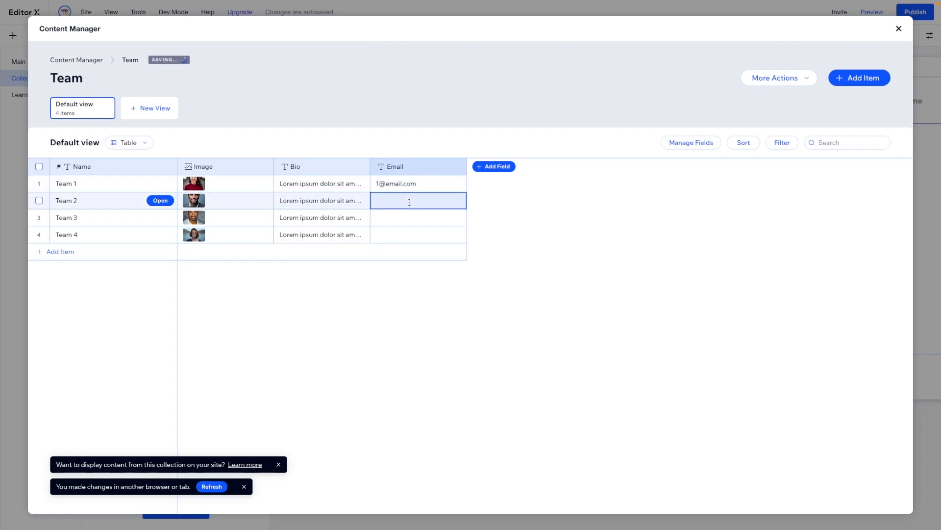
pyautogui.write('2@email.com')
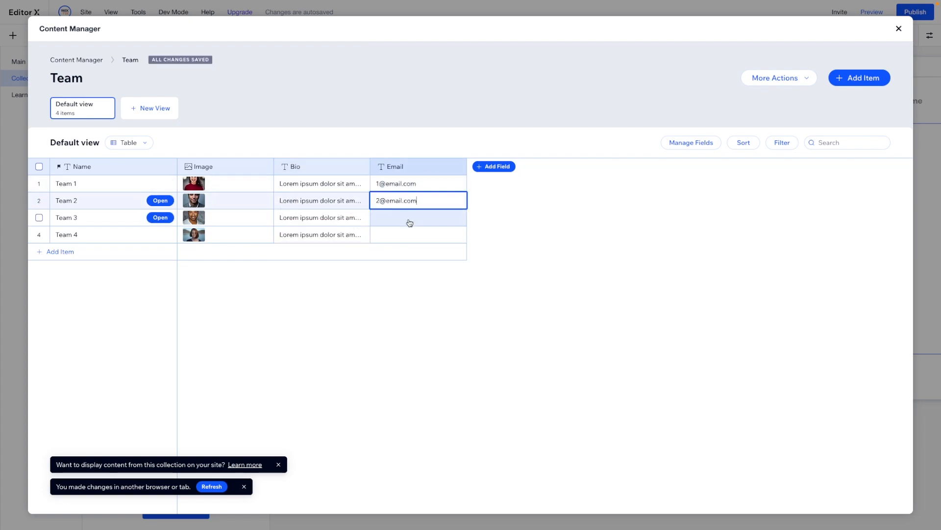
pyautogui.click(409, 219)
pyautogui.write('3@email.com')
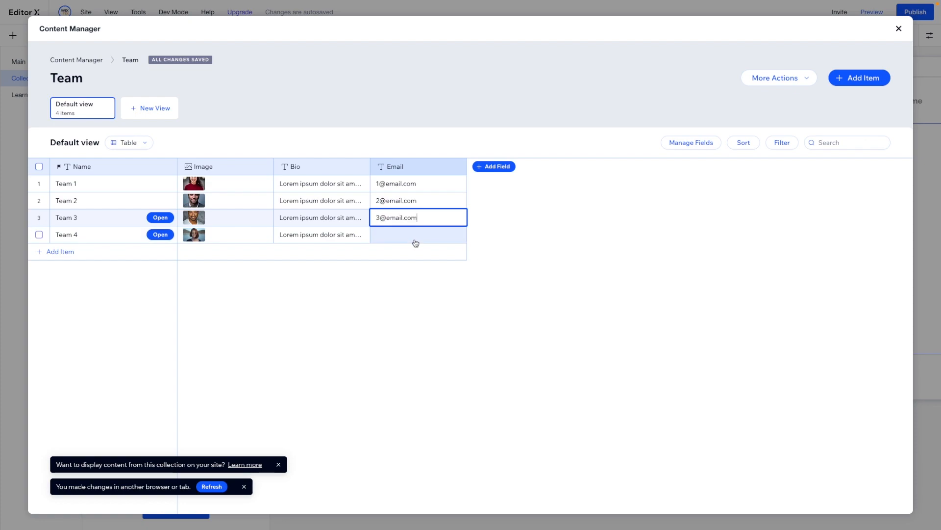
pyautogui.click(415, 237)
pyautogui.write('4@email.com')
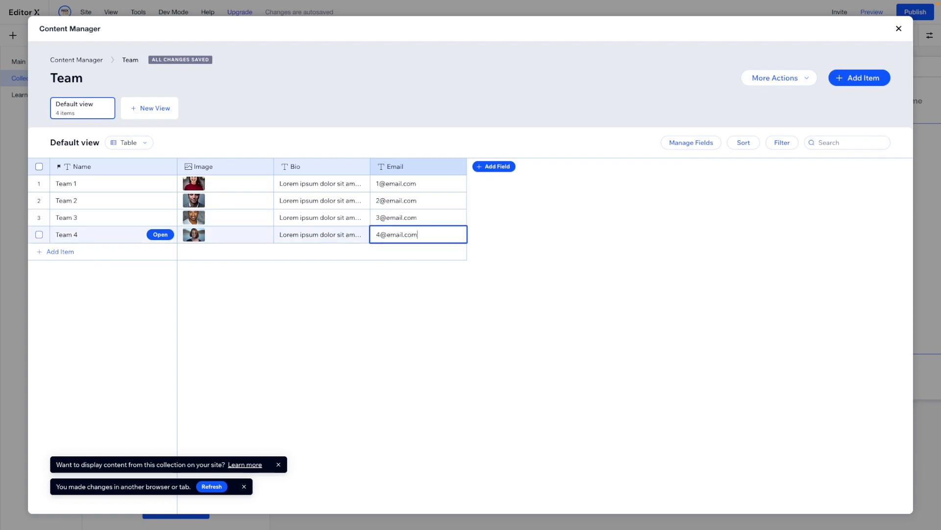
pyautogui.press('Return')
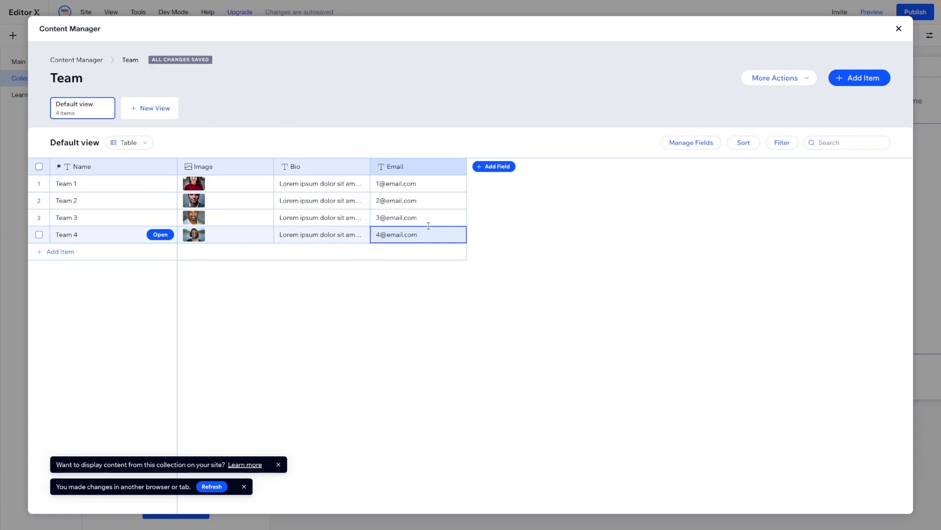
# Add a fifth item and, in its item form, enter the name Team 5 and a placeholder e-mail address.
pyautogui.click(67, 252)
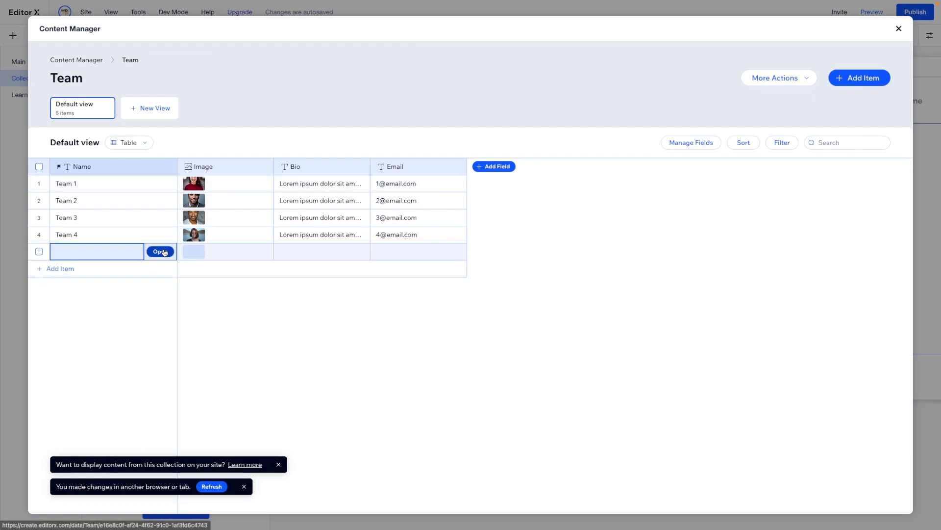
pyautogui.click(162, 251)
pyautogui.click(358, 153)
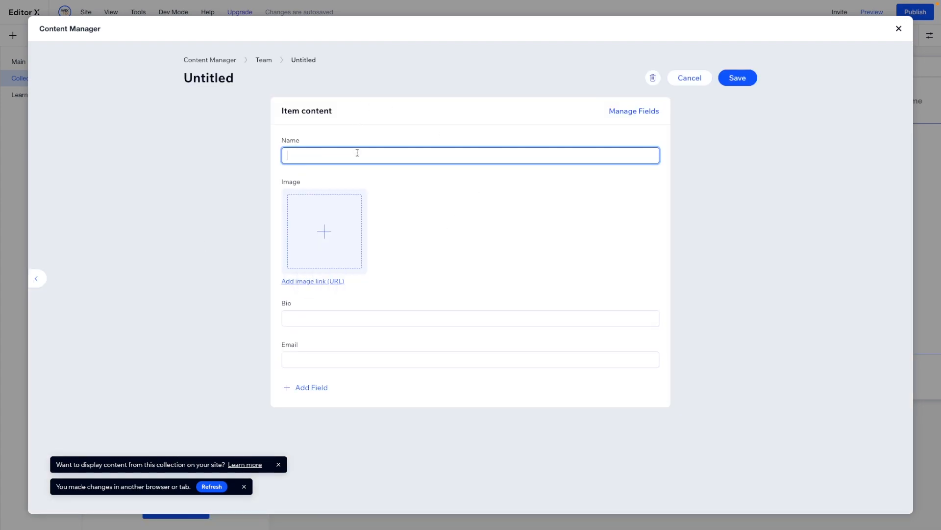
pyautogui.write('Team 5')
pyautogui.click(365, 359)
pyautogui.write('@email.com')
pyautogui.write('5')
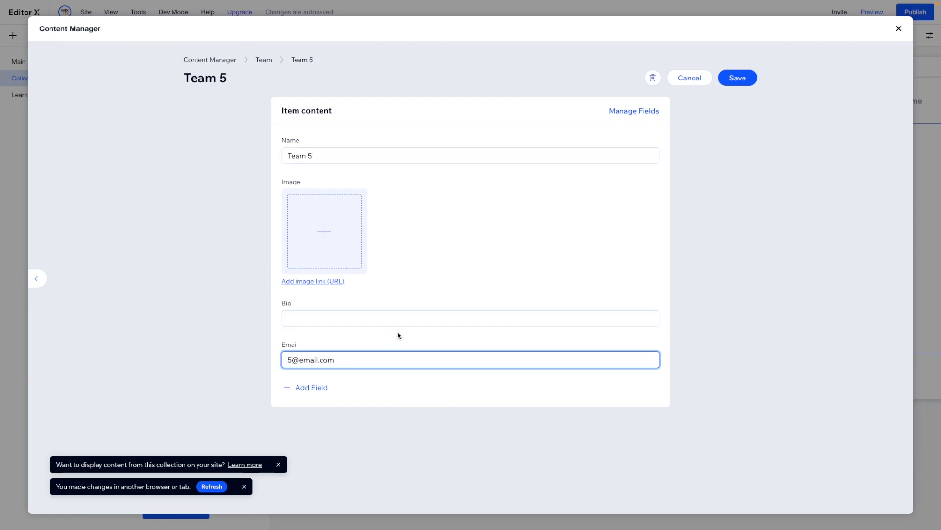
# Set Team 5's image to the Unsplash portrait of the smiling dark-haired woman in a white top.
pyautogui.click(324, 231)
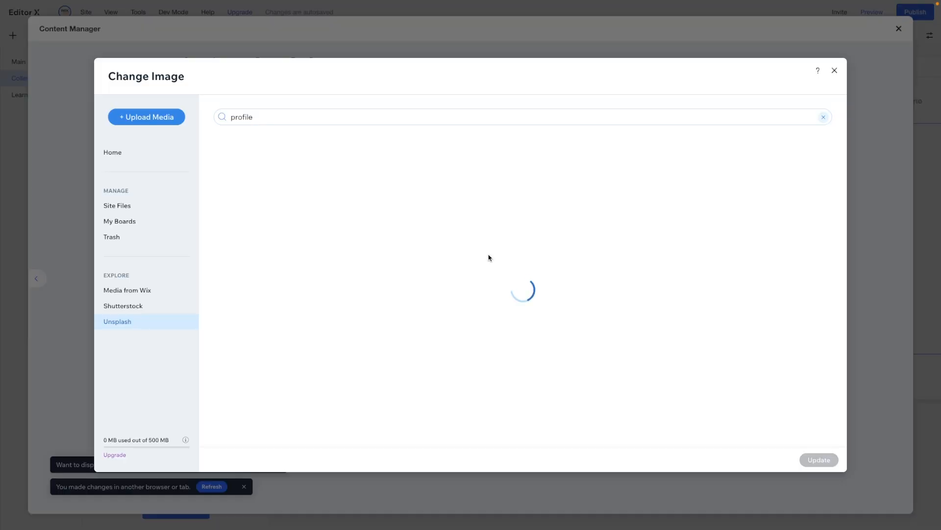
pyautogui.scroll(-3, 588, 333)
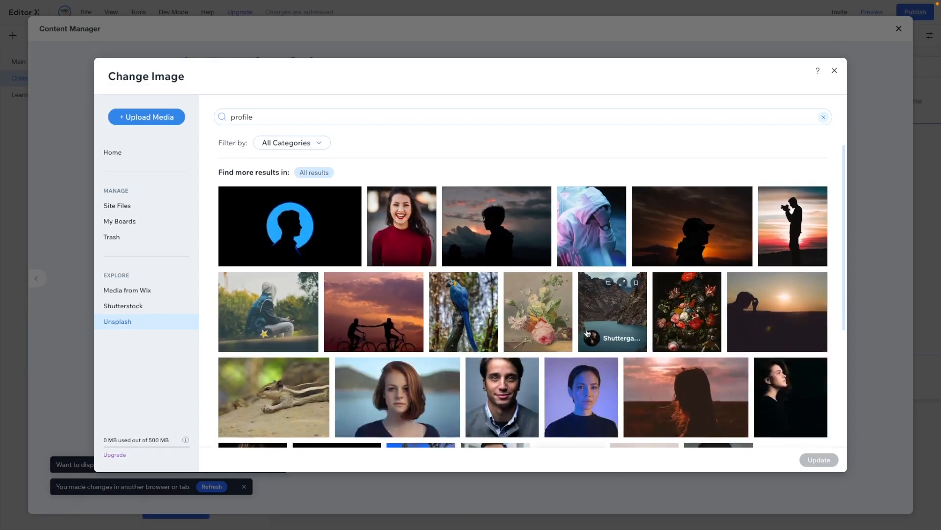
pyautogui.scroll(-3, 587, 333)
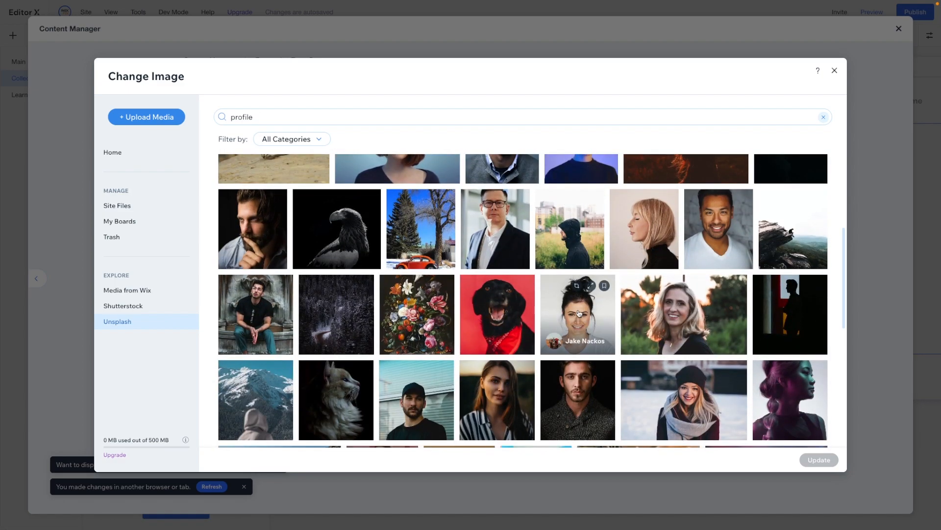
pyautogui.click(579, 314)
pyautogui.click(804, 459)
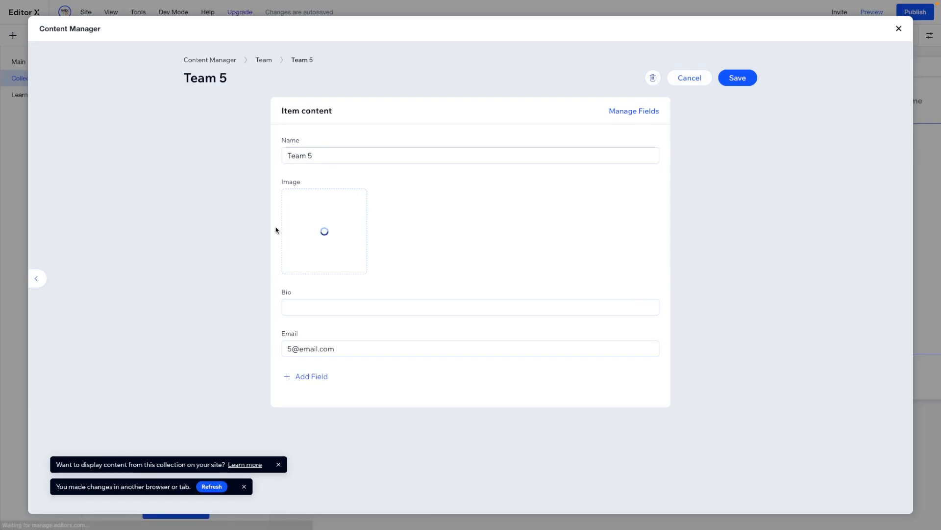
# Paste the Lorem ipsum paragraph into Team 5's Bio field and save the item.
pyautogui.click(341, 304)
pyautogui.write('Lorem ipsum dolor sit amet, consectetur adipiscing elit. Maecenas luctus lacus nec aliquet pulvinar. Cras ut dignissim velit. Curabitur sit amet fermentum ligula, vel facilisis massa. Sed tempor dapibus felis, quis facilisis nunc maximus at. Praesent et convallis velit. Sed pretium lectus eget fringilla ullamcorper.')
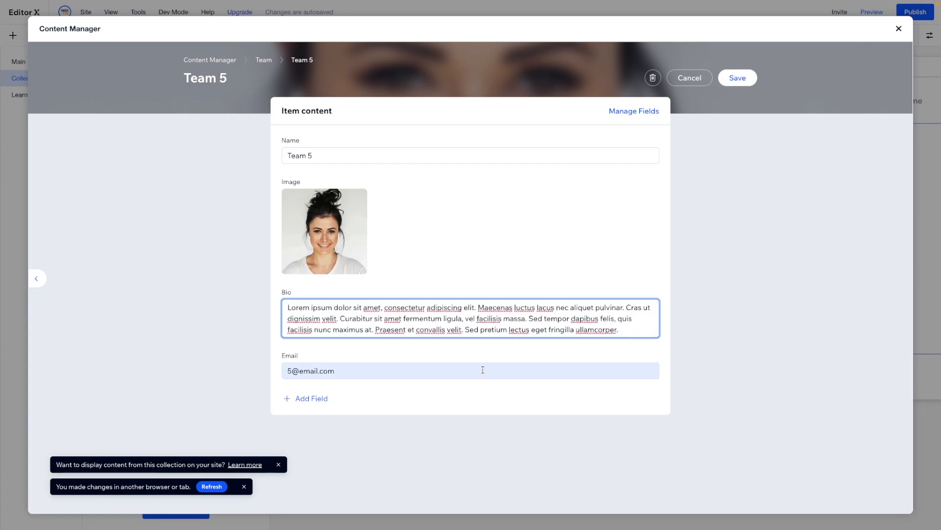
pyautogui.click(746, 85)
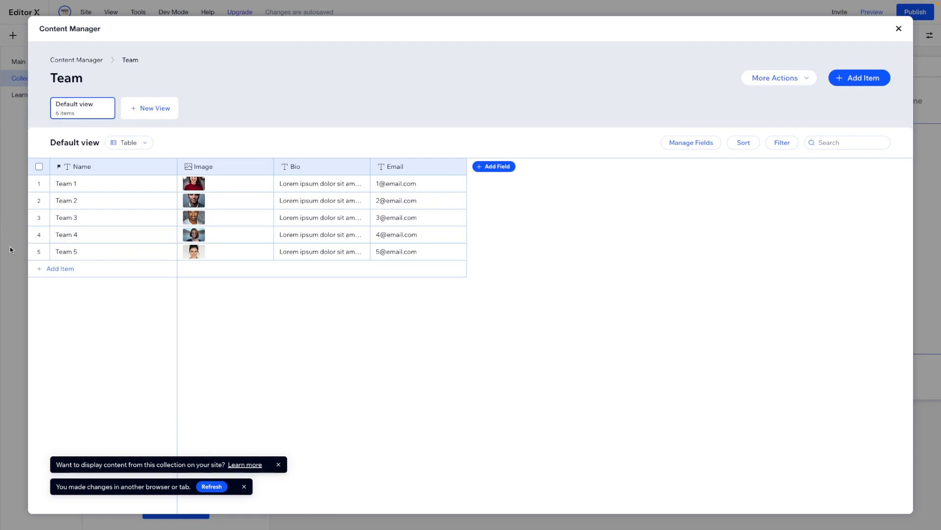
# Look at the dialog for importing items from a CSV file and close it without choosing a file.
pyautogui.moveTo(154, 253)
pyautogui.click(766, 84)
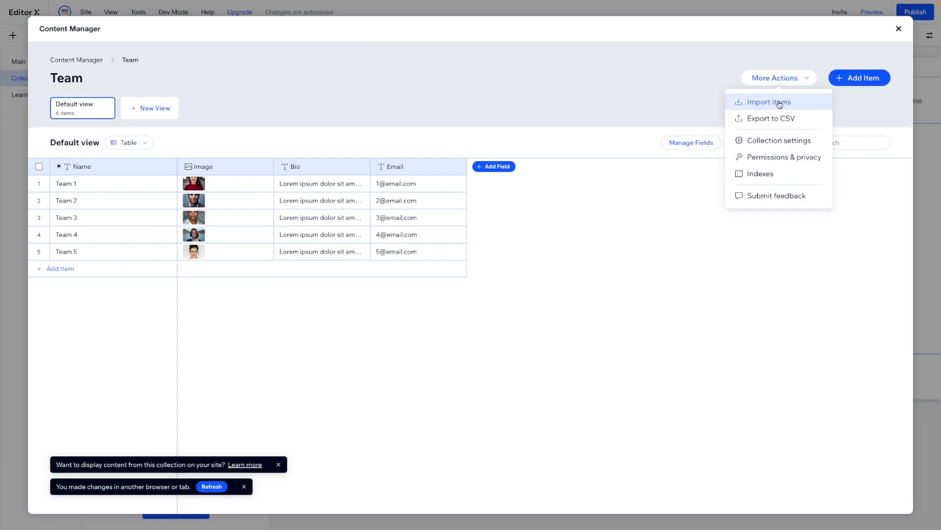
pyautogui.click(759, 103)
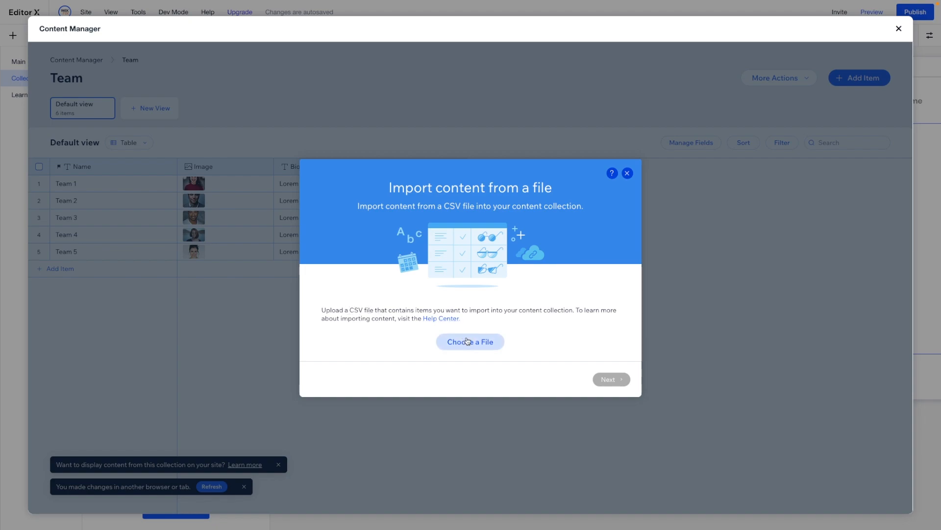
pyautogui.click(628, 173)
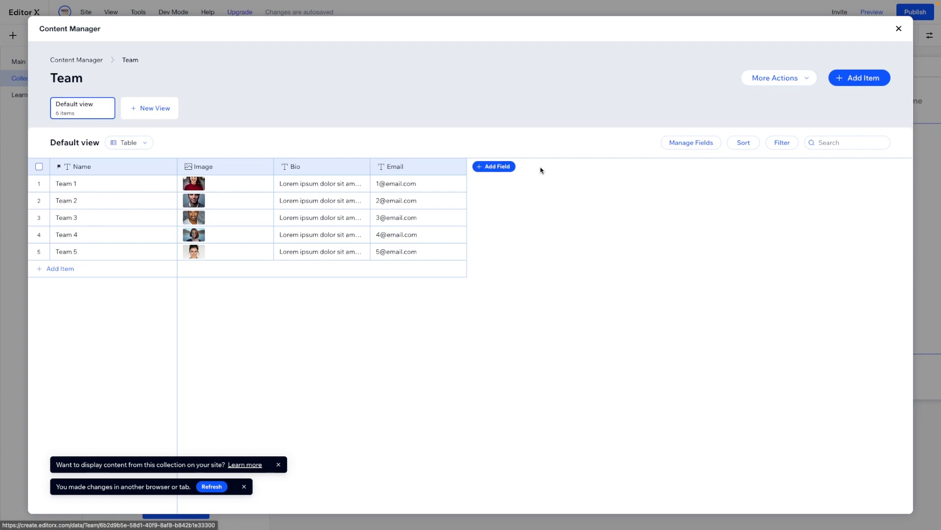
# Export the entire Team collection, including hidden fields, to a CSV file.
pyautogui.click(769, 82)
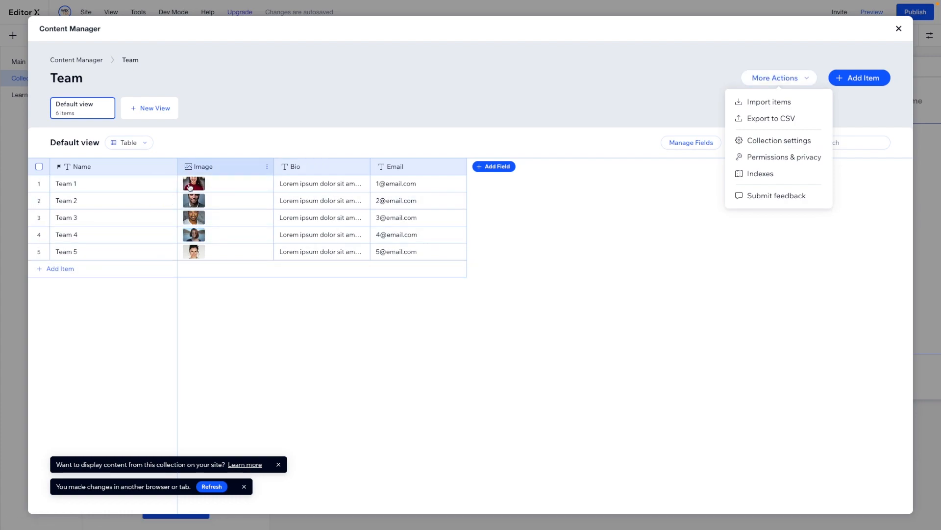
pyautogui.click(776, 121)
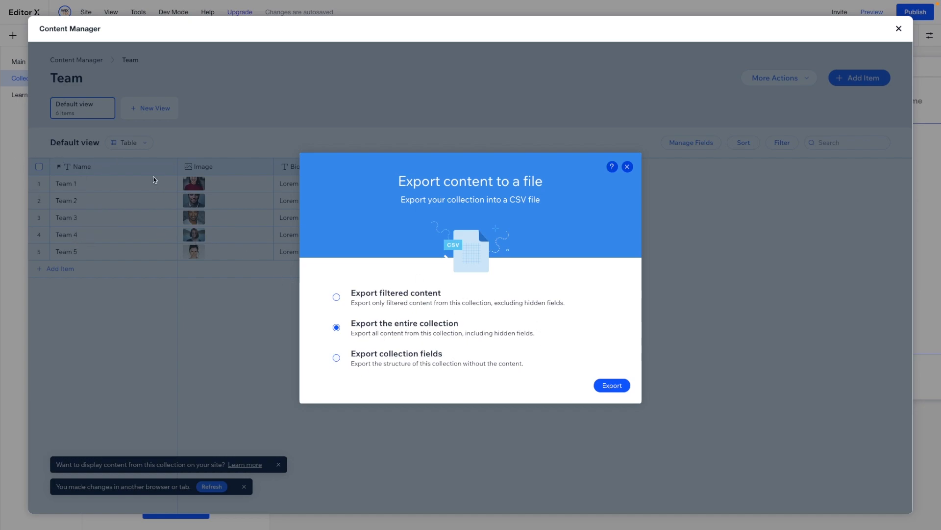
pyautogui.click(614, 384)
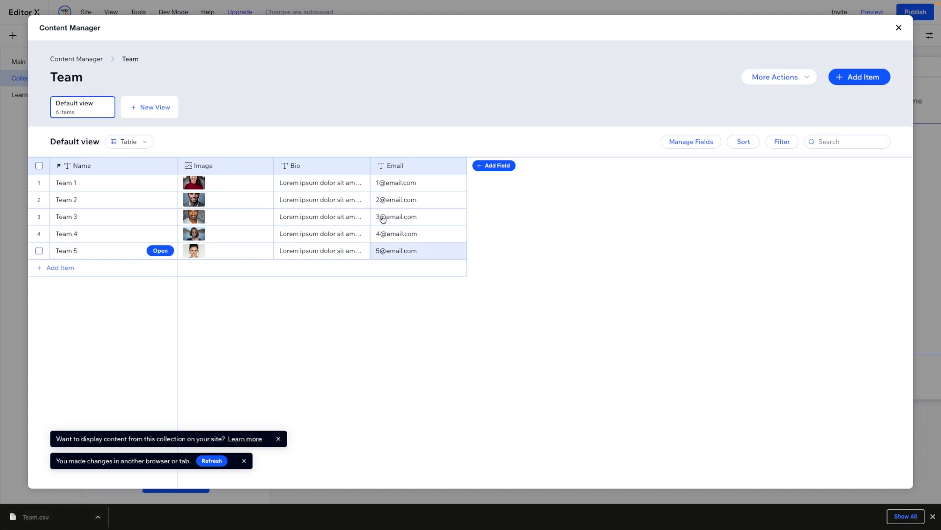
# Select all items in the Team collection and delete them.
pyautogui.click(40, 165)
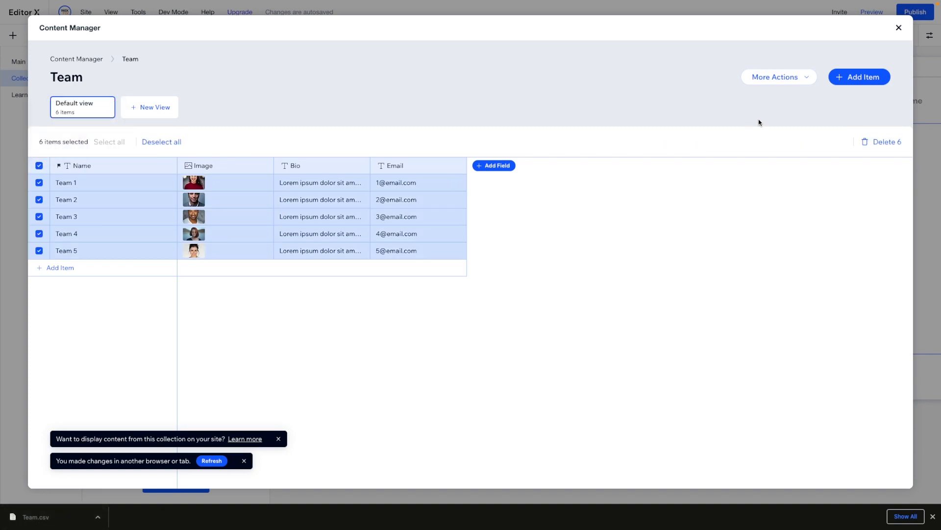
pyautogui.click(878, 142)
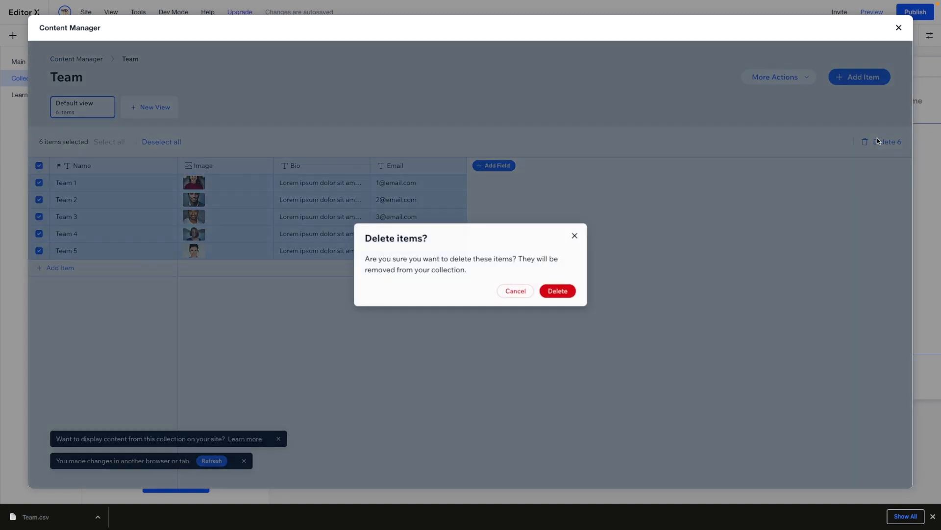
pyautogui.click(559, 292)
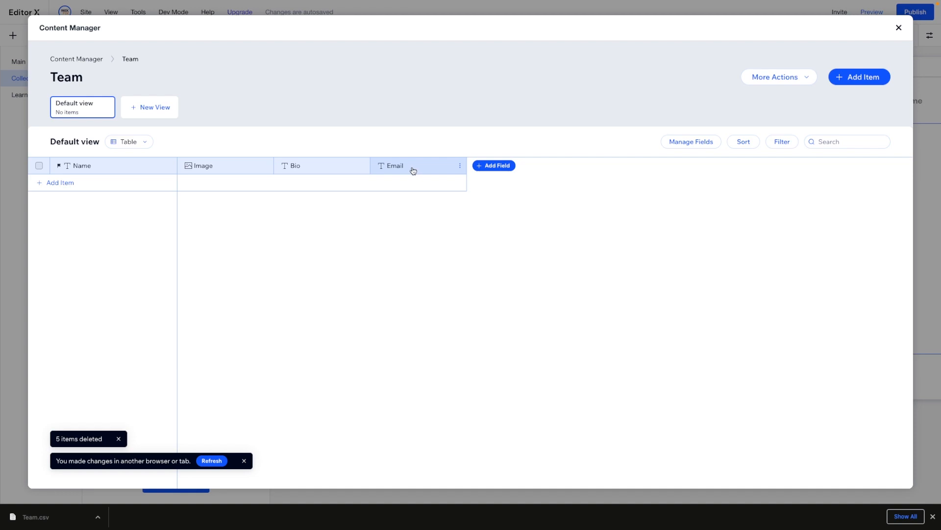
# Delete the Email, Bio and Image fields from the Team collection, leaving only the Name field.
pyautogui.click(413, 169)
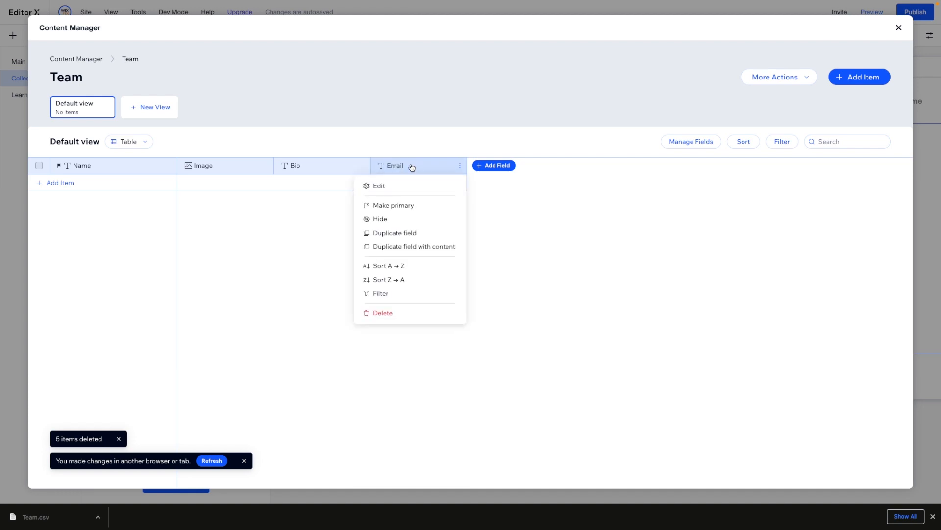
pyautogui.click(410, 309)
pyautogui.click(371, 251)
pyautogui.click(558, 332)
pyautogui.click(308, 165)
pyautogui.click(288, 310)
pyautogui.click(403, 252)
pyautogui.click(558, 331)
pyautogui.click(221, 167)
pyautogui.click(181, 314)
pyautogui.click(411, 252)
pyautogui.click(559, 329)
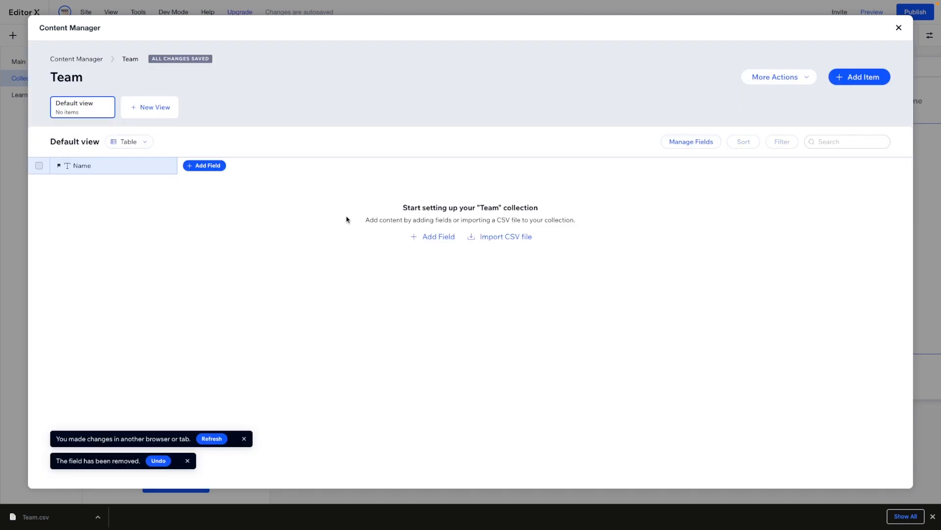
# Start an item import, upload Team.csv from the Downloads folder and proceed to configuring the columns.
pyautogui.click(778, 77)
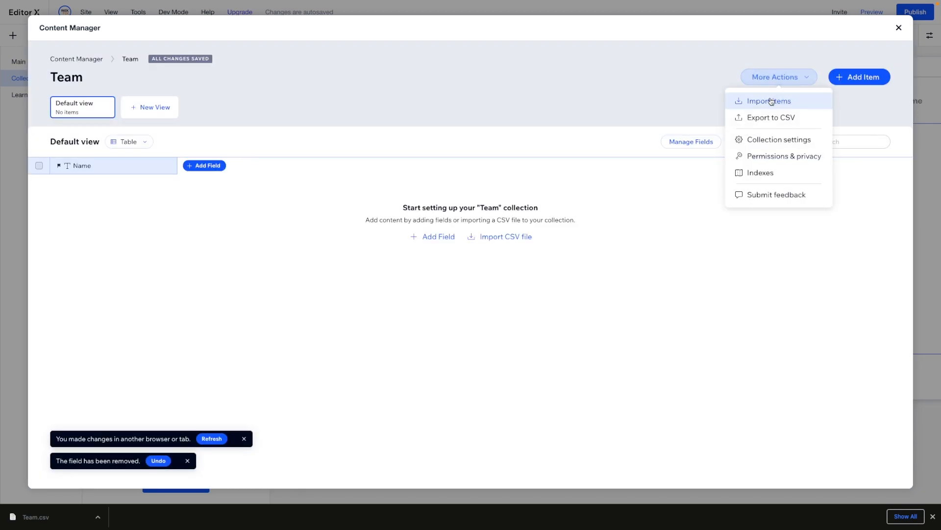
pyautogui.click(769, 101)
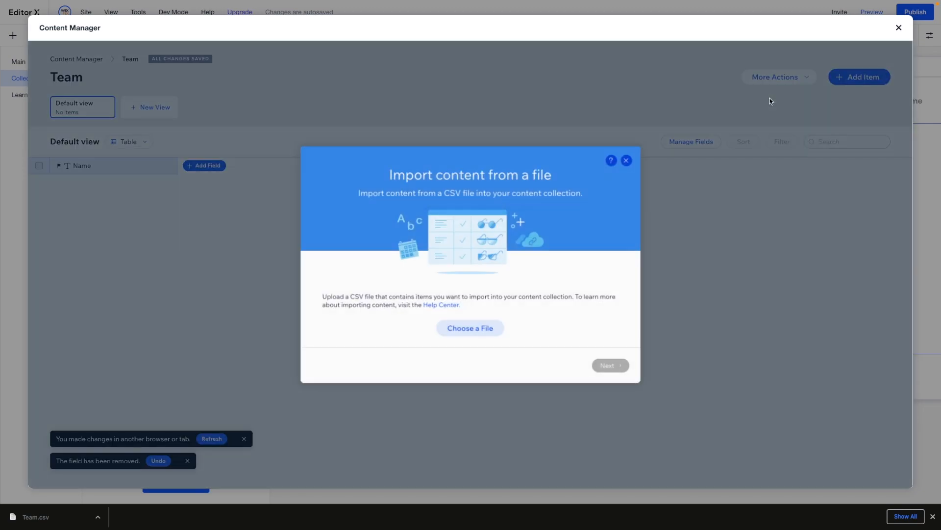
pyautogui.click(453, 328)
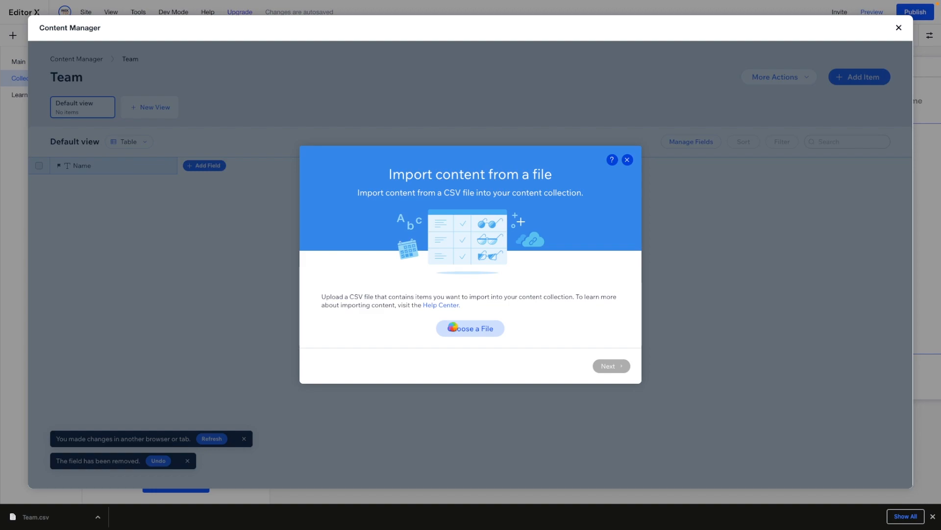
pyautogui.click(336, 245)
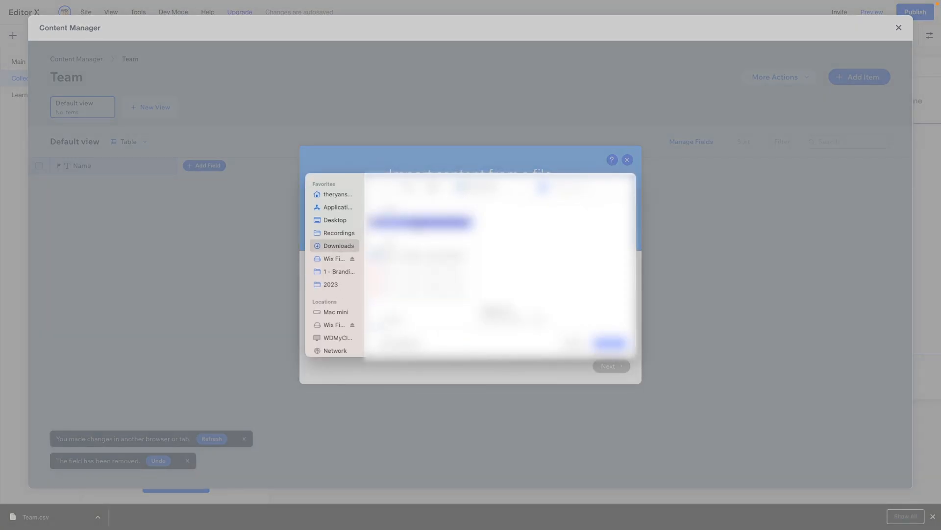
pyautogui.click(608, 345)
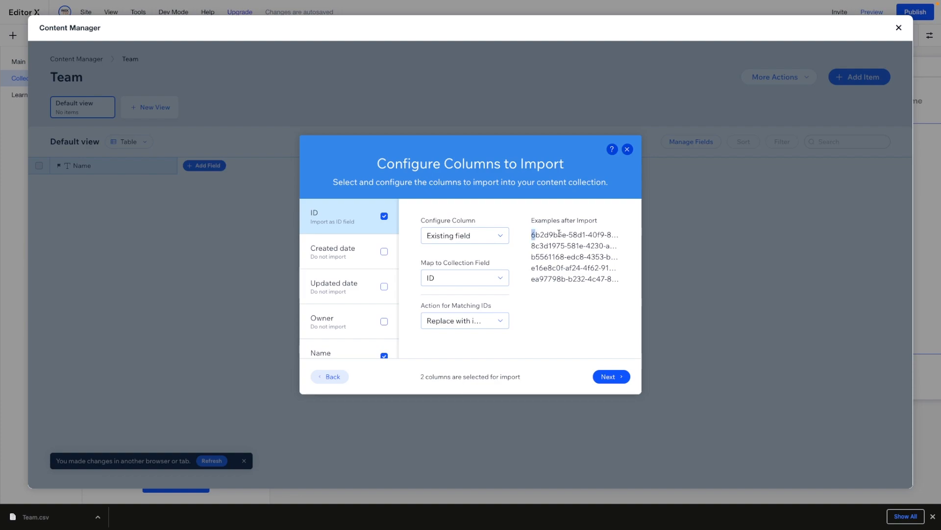
# Examine the ID column's example values and its action options for matching IDs, keeping Replace with imported items.
pyautogui.moveTo(532, 235); pyautogui.dragTo(641, 239)
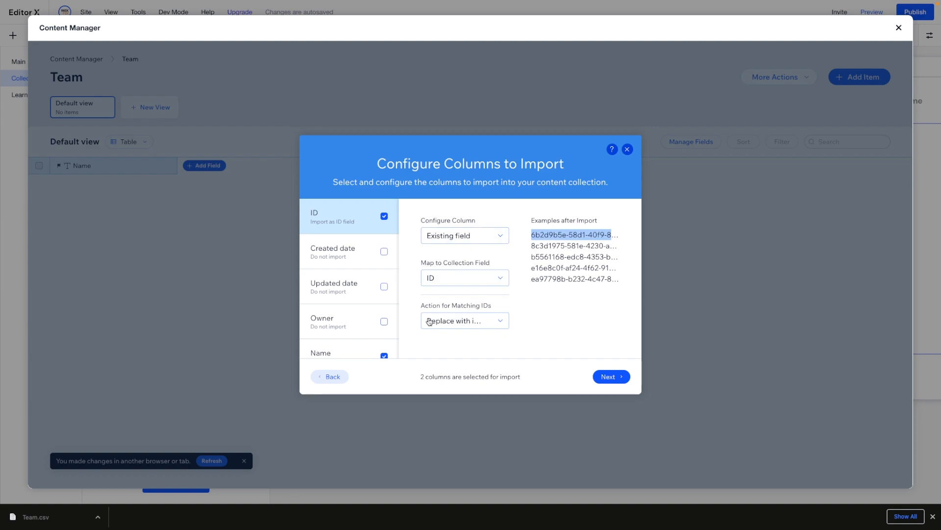
pyautogui.click(465, 322)
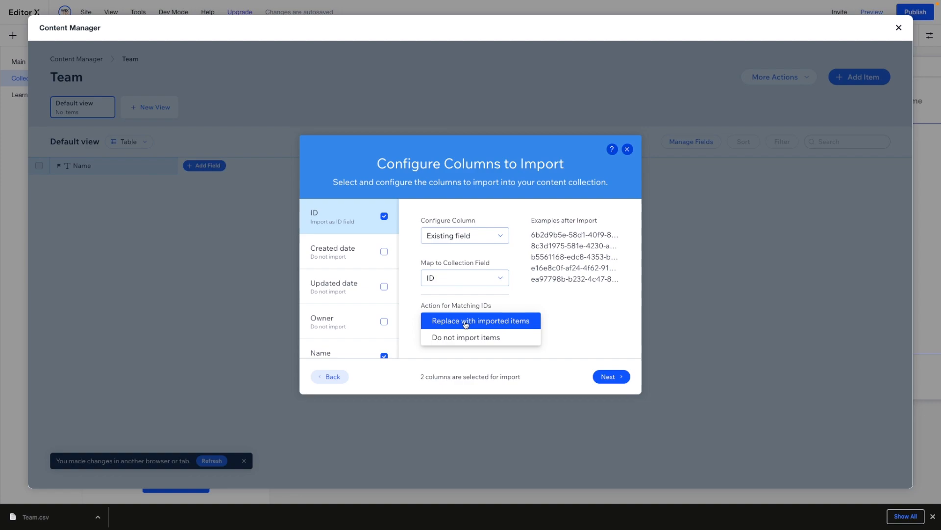
pyautogui.click(562, 317)
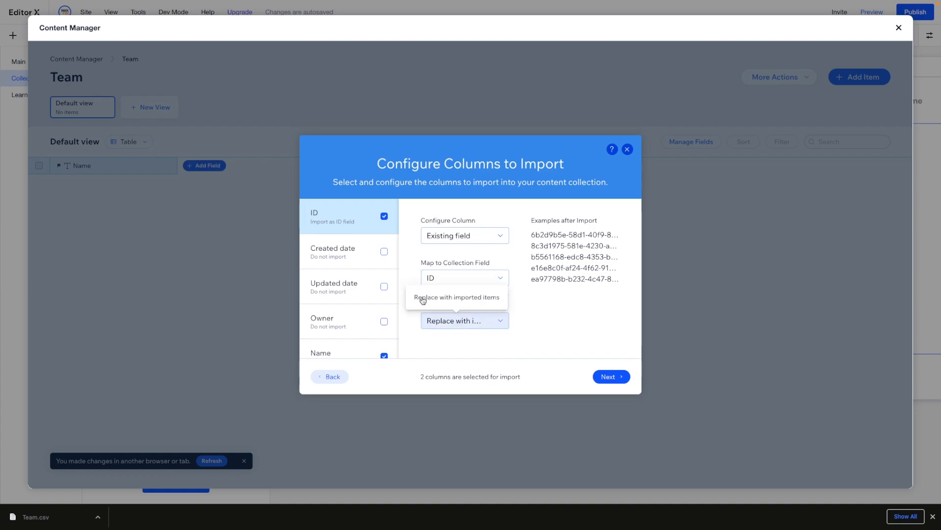
# Examine the import settings of the Created date, Updated date, Owner and Name columns.
pyautogui.click(353, 254)
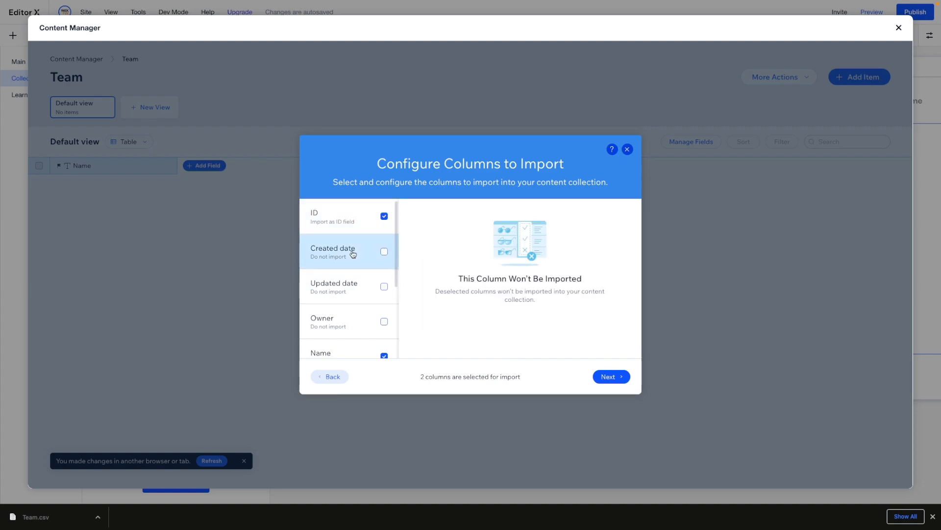
pyautogui.click(350, 293)
pyautogui.scroll(-2, 347, 294)
pyautogui.click(345, 281)
pyautogui.scroll(-3, 345, 281)
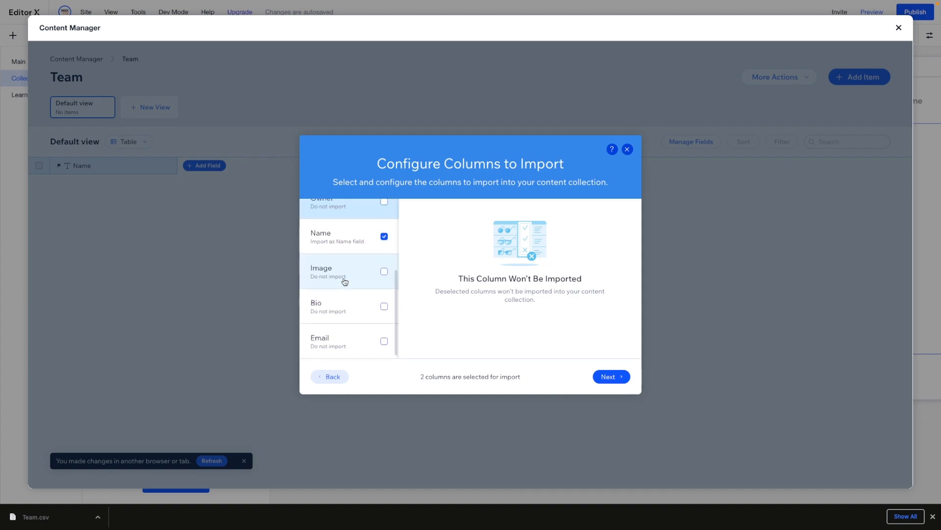
pyautogui.click(336, 237)
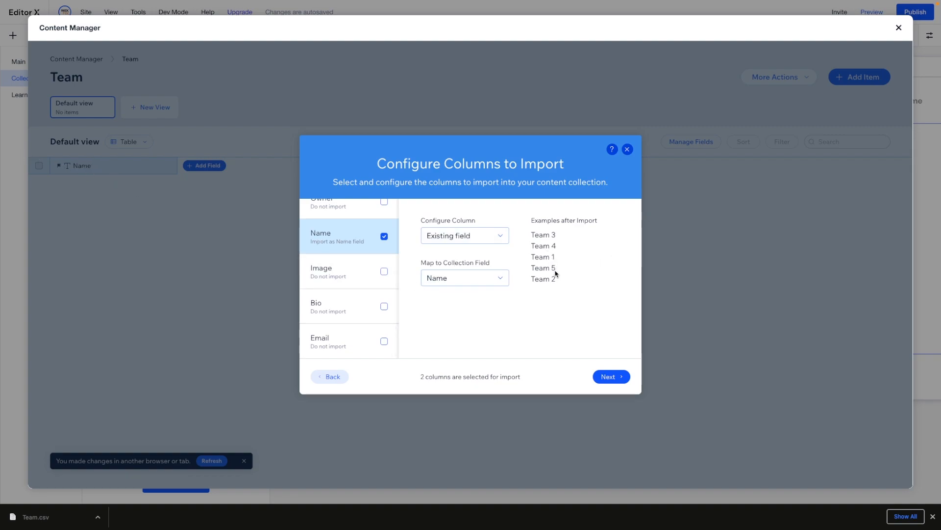
# Include the Image column in the import as a new field, keeping the suggested name, key and Image field type.
pyautogui.click(340, 273)
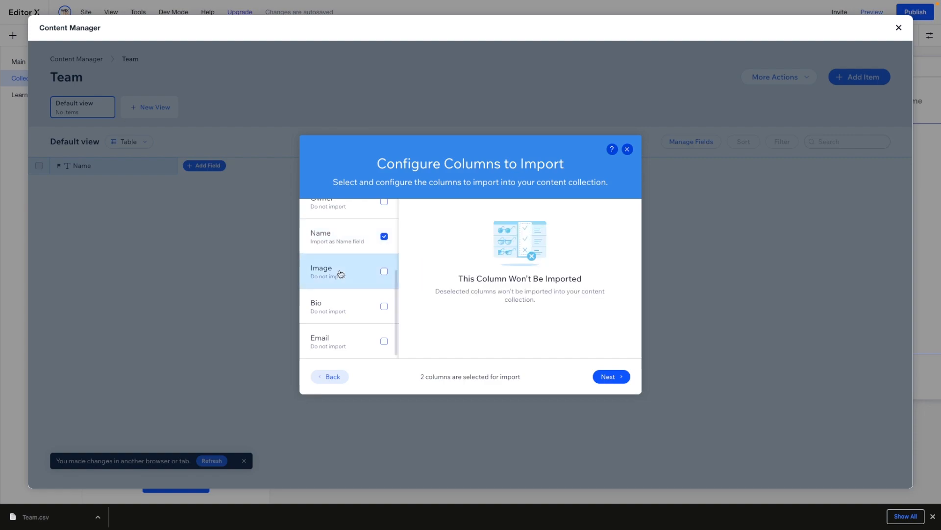
pyautogui.click(384, 271)
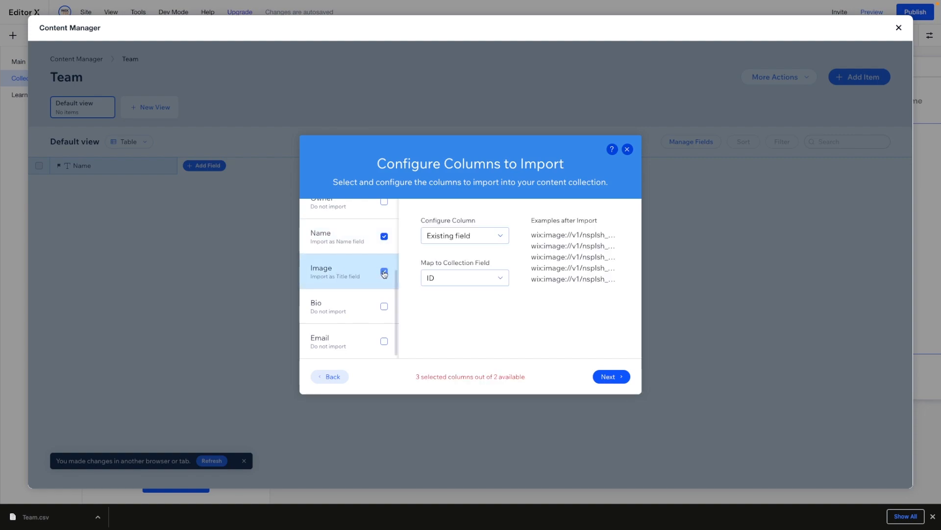
pyautogui.click(458, 237)
pyautogui.click(456, 251)
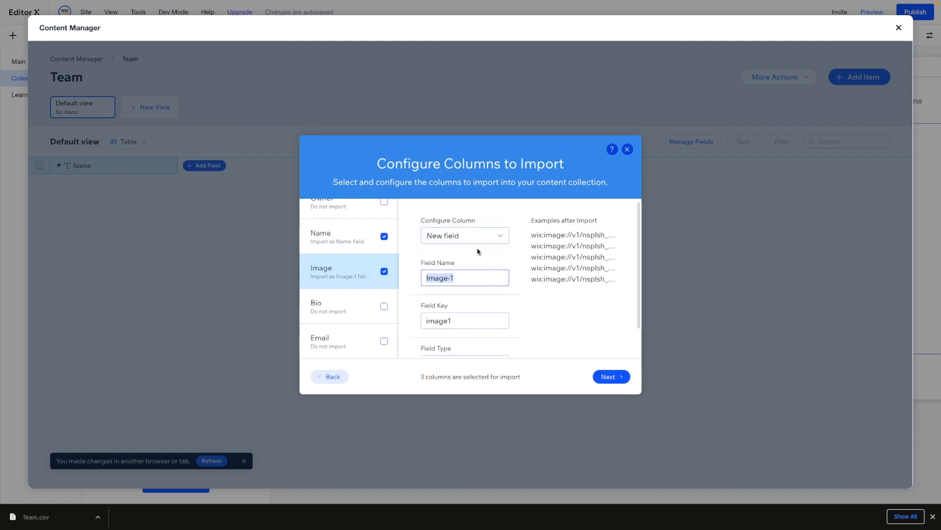
pyautogui.click(466, 279)
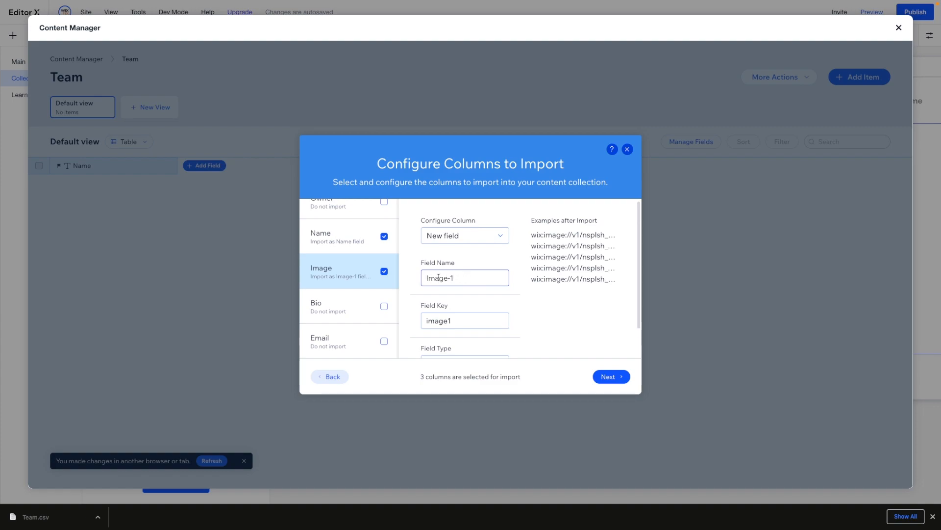
pyautogui.scroll(-1, 463, 316)
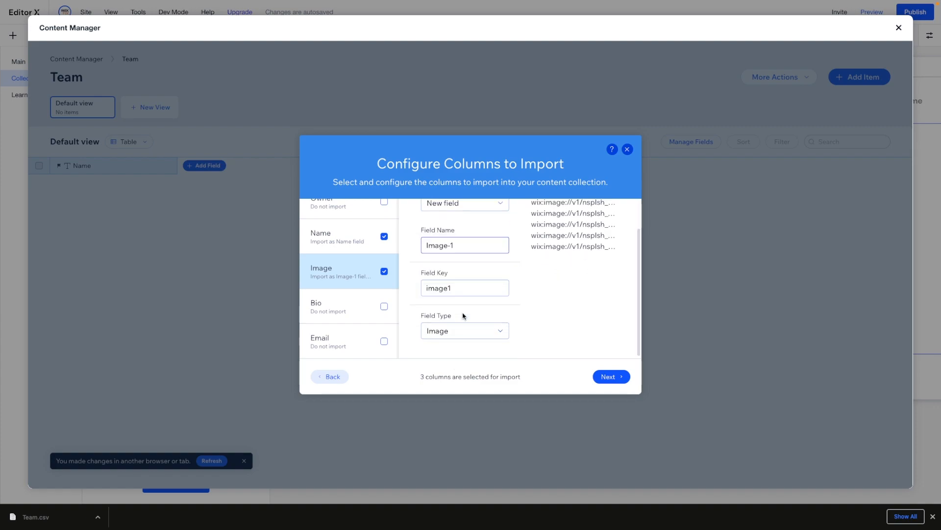
# Include the Bio column in the import as a new field, keeping the Text field type.
pyautogui.click(361, 308)
pyautogui.click(385, 307)
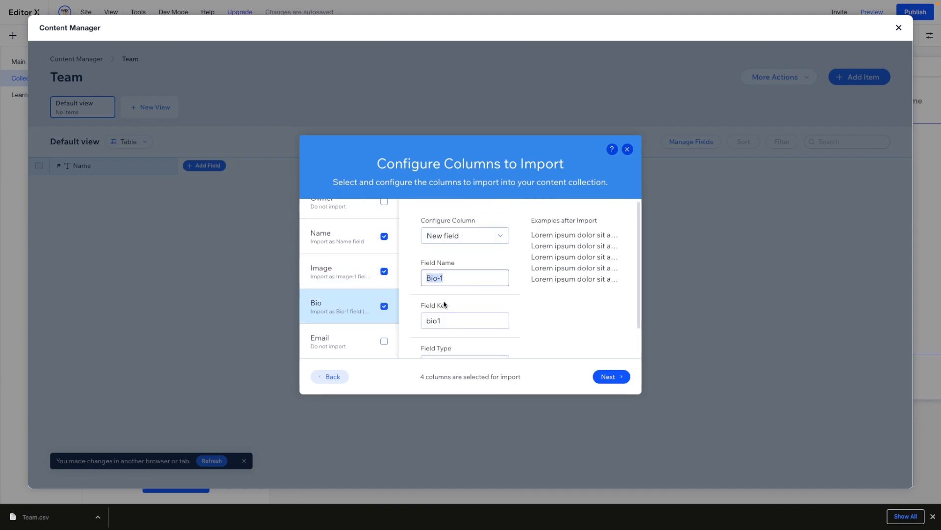
pyautogui.scroll(-1, 458, 300)
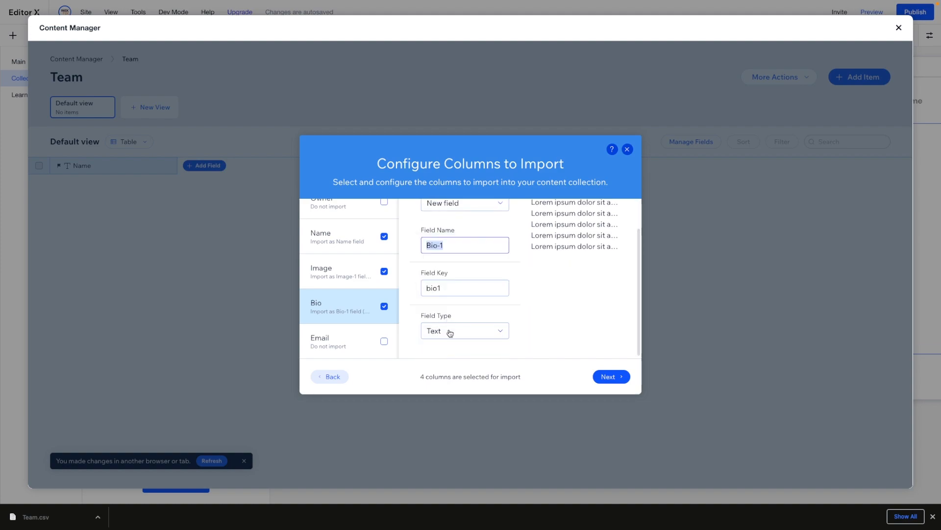
# Include the Email column in the import and configure it as a new field with the Text type.
pyautogui.click(346, 342)
pyautogui.click(384, 341)
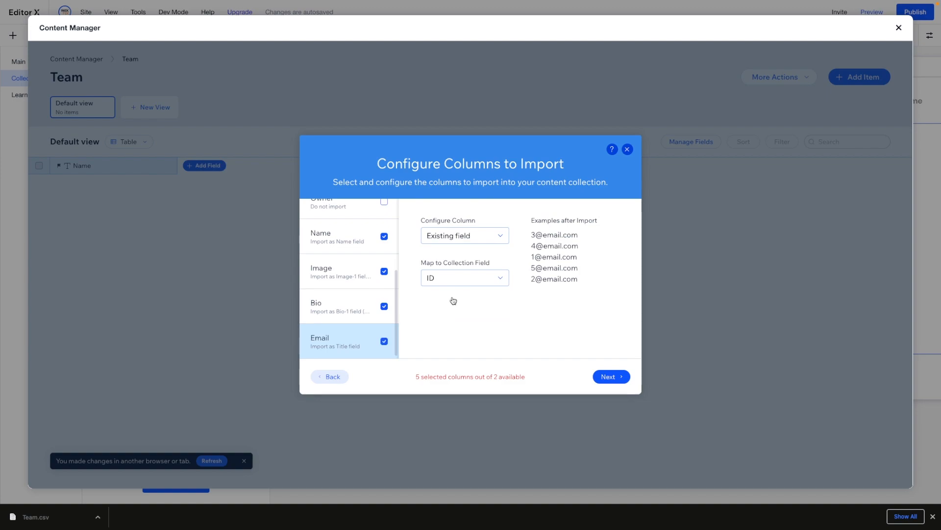
pyautogui.click(473, 235)
pyautogui.click(467, 251)
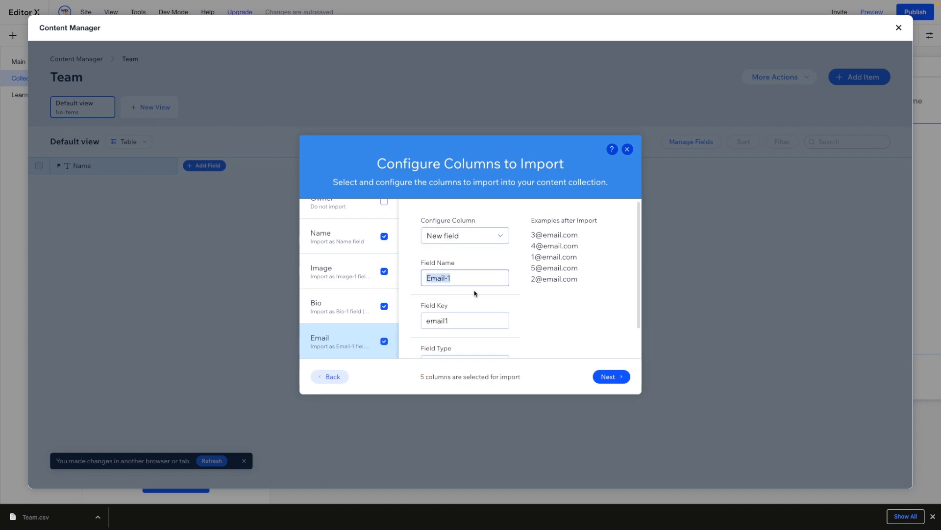
pyautogui.scroll(-1, 438, 291)
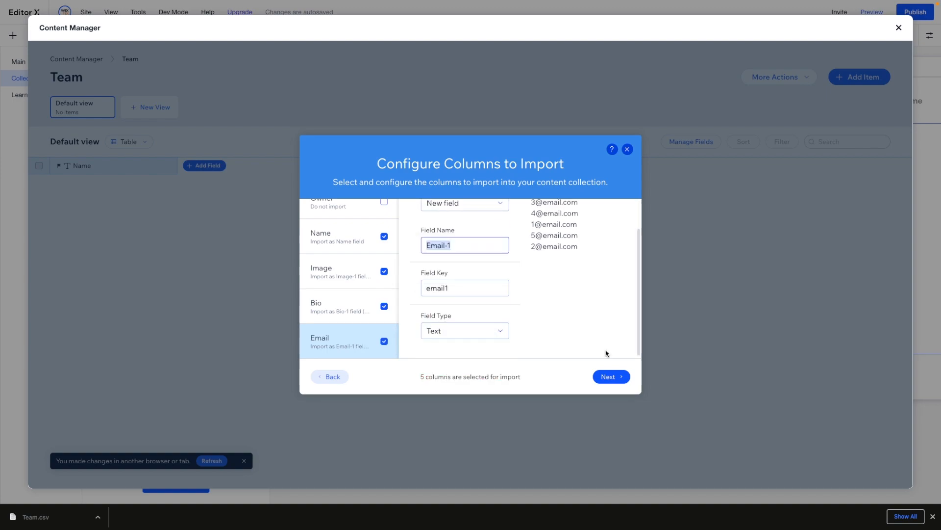
# Review how the file columns map to collection fields and run the import into the Team collection.
pyautogui.click(609, 376)
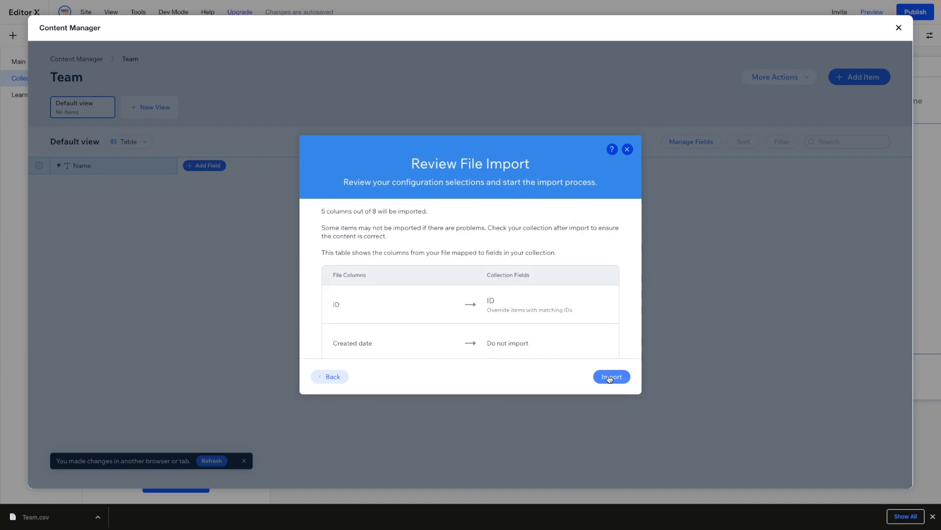
pyautogui.scroll(-5, 539, 326)
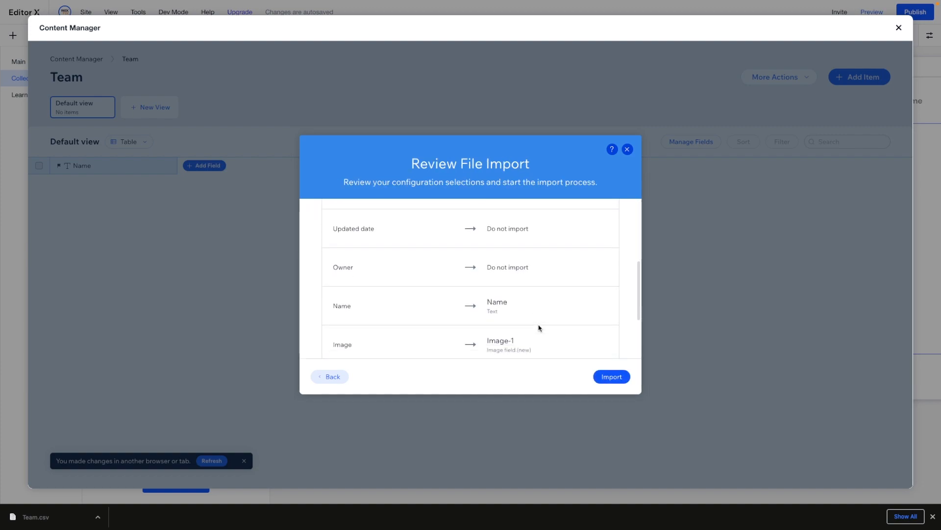
pyautogui.scroll(5, 539, 328)
pyautogui.scroll(-5, 539, 327)
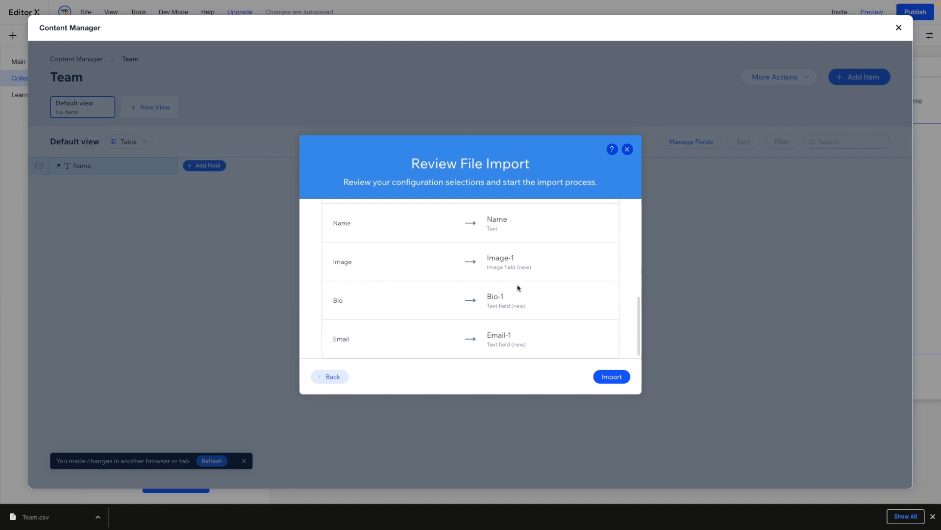
pyautogui.scroll(1, 500, 347)
pyautogui.scroll(5, 509, 272)
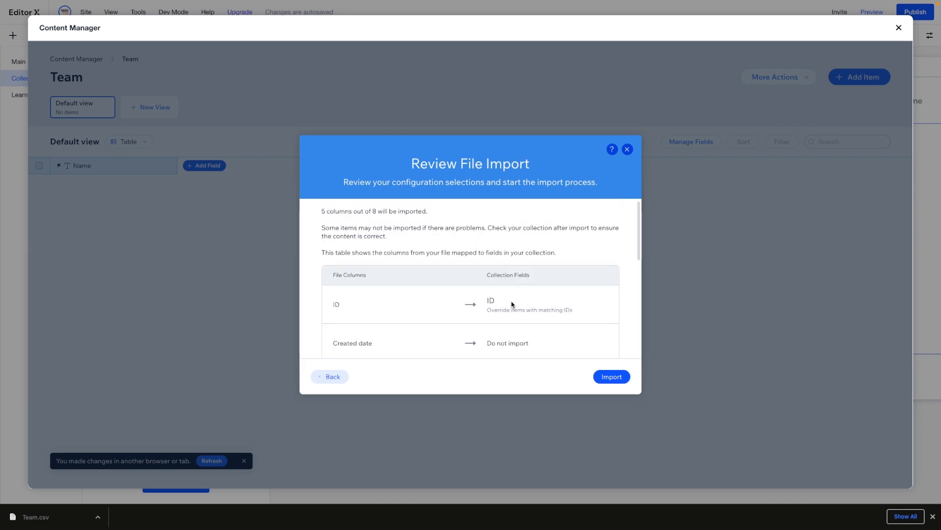
pyautogui.click(613, 376)
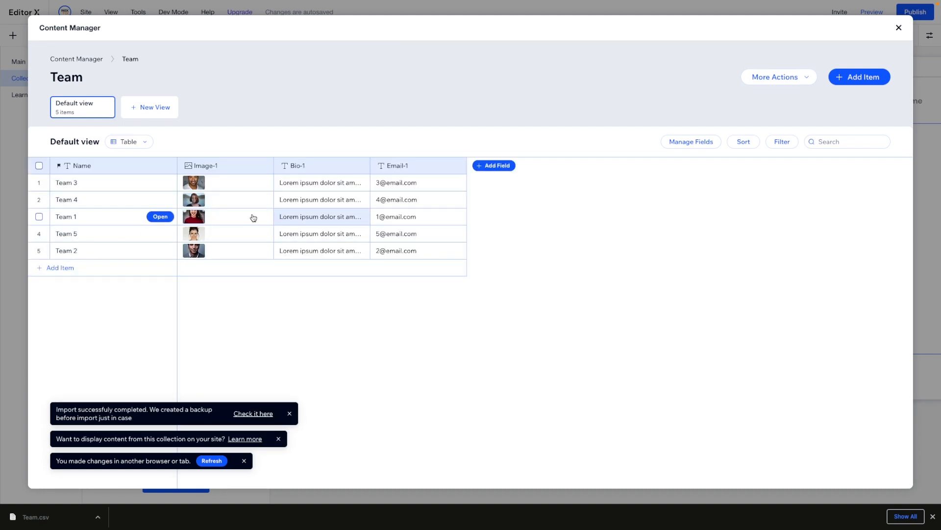
# Sort the Team collection by the Name field from A to Z and dismiss the sort settings.
pyautogui.click(147, 168)
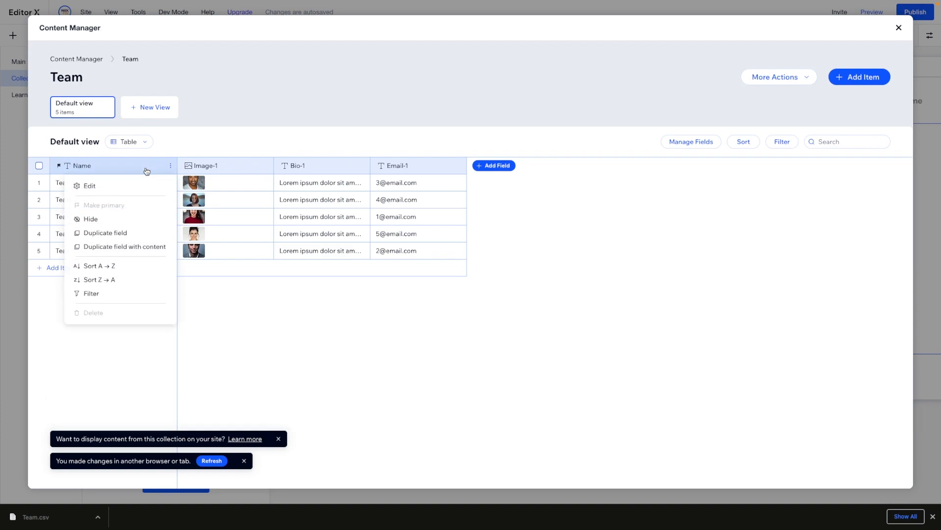
pyautogui.click(105, 270)
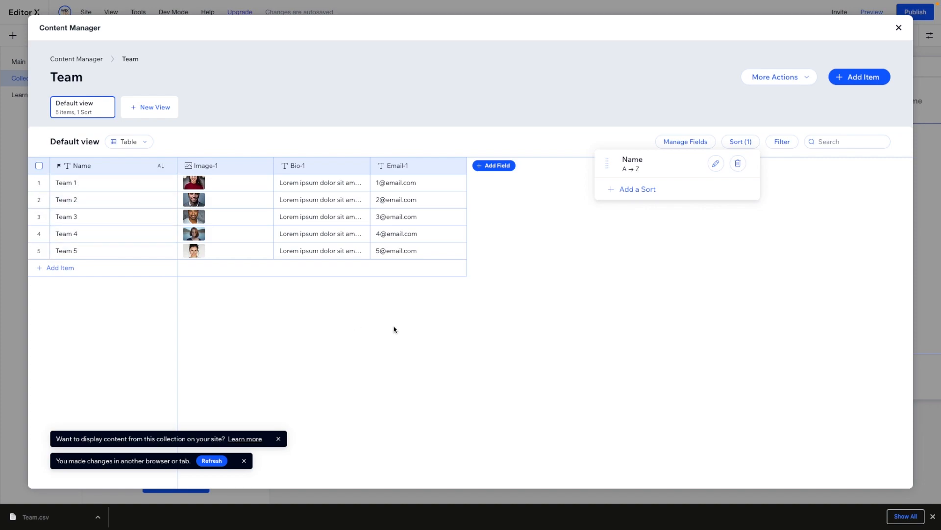
pyautogui.click(715, 265)
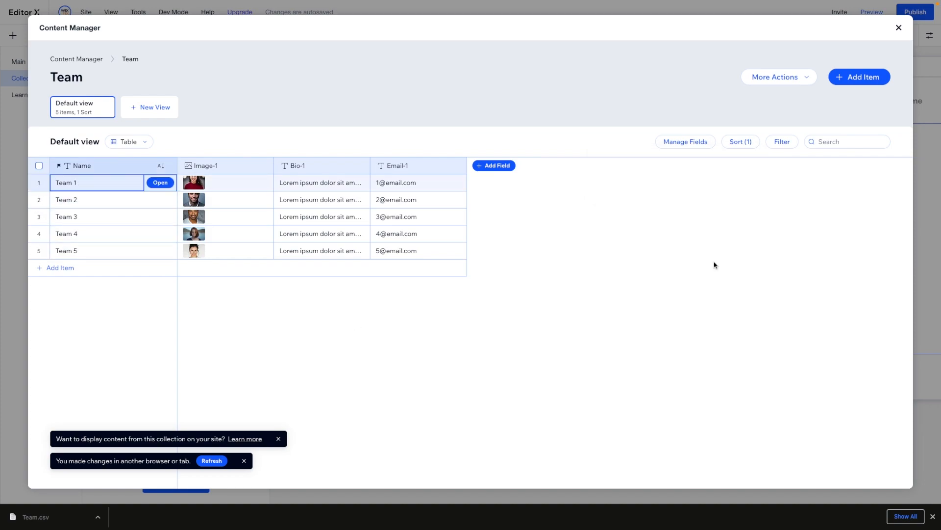